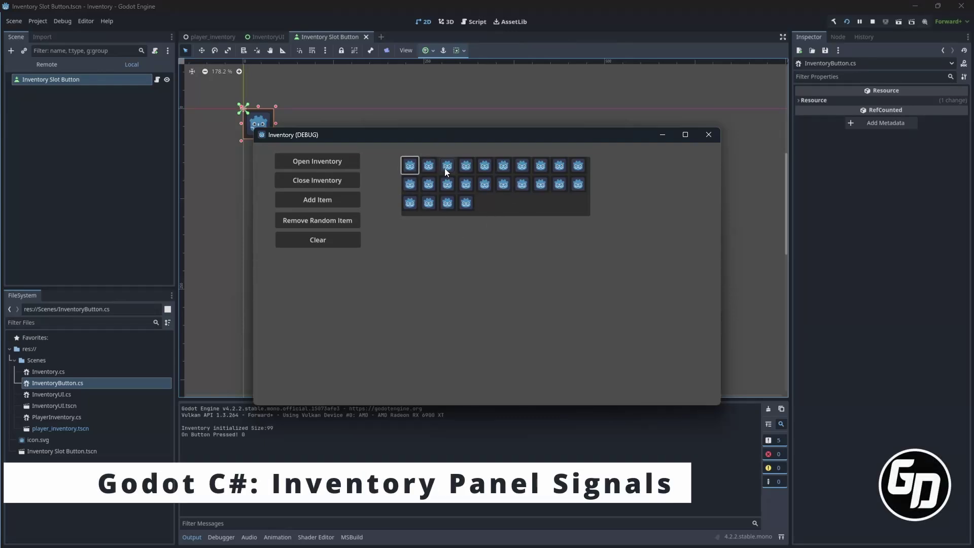
Step: Press sixteen inventory slots in the running game, including 0, 1, 3, 6, 11 and 20–23, to log their ids
click(445, 168)
click(503, 165)
click(559, 165)
click(560, 185)
click(522, 184)
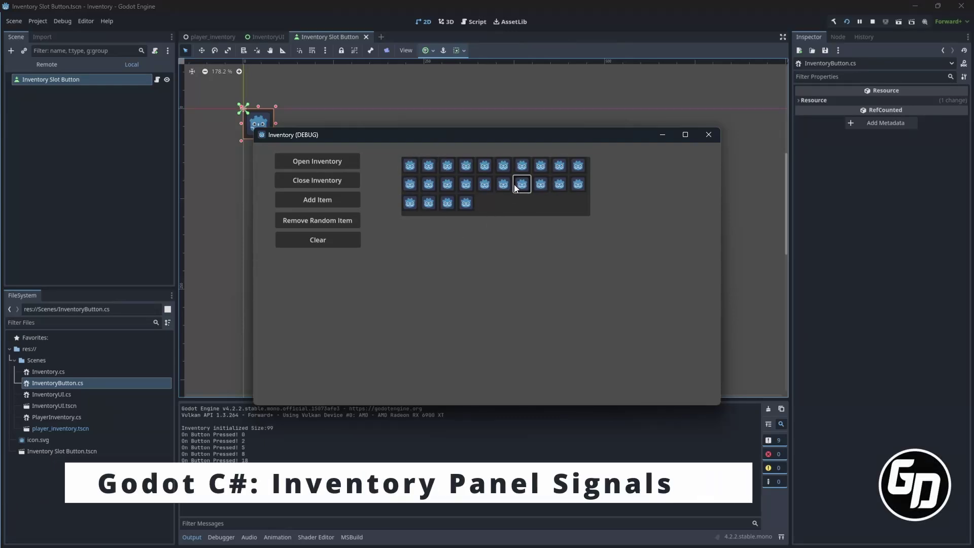
click(466, 183)
click(429, 185)
click(465, 203)
click(447, 203)
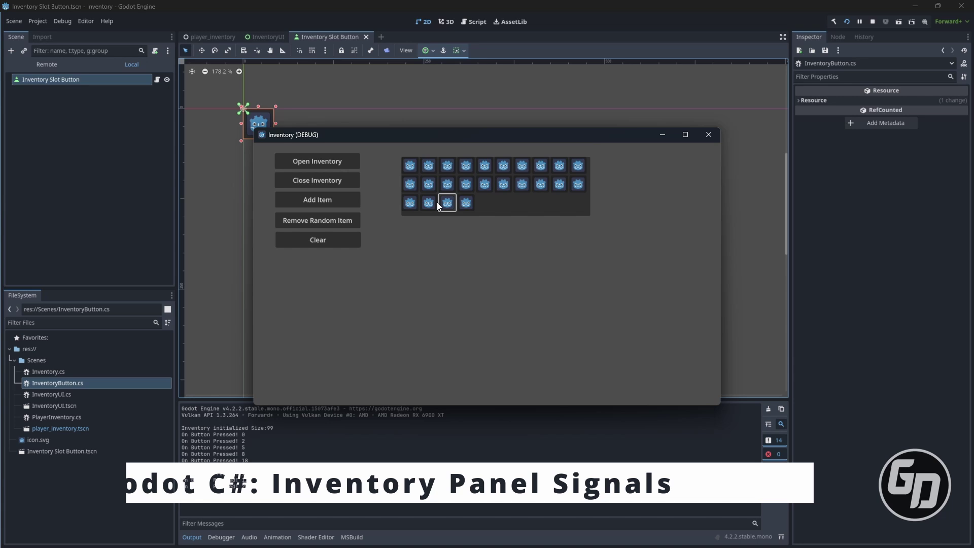
click(428, 203)
click(413, 202)
click(413, 167)
click(429, 166)
click(466, 166)
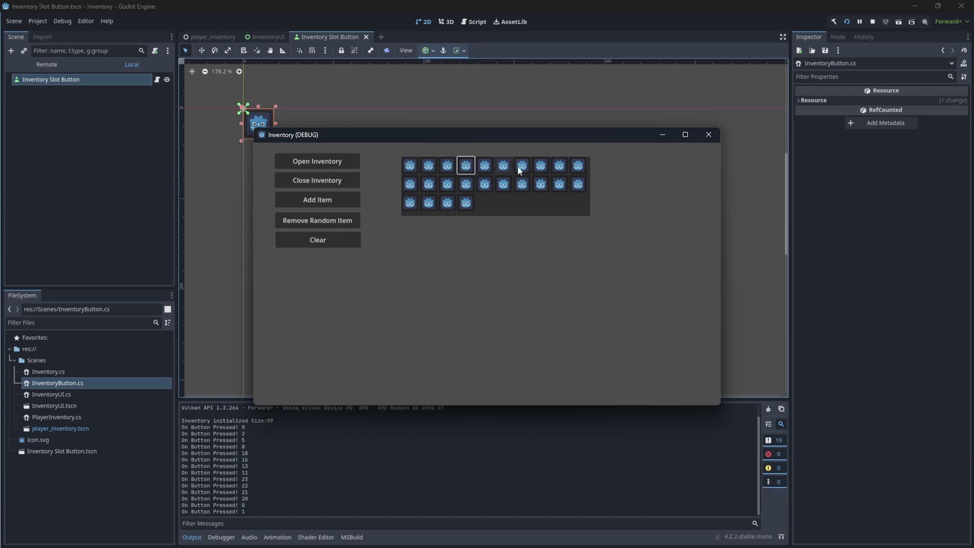
click(521, 166)
click(540, 166)
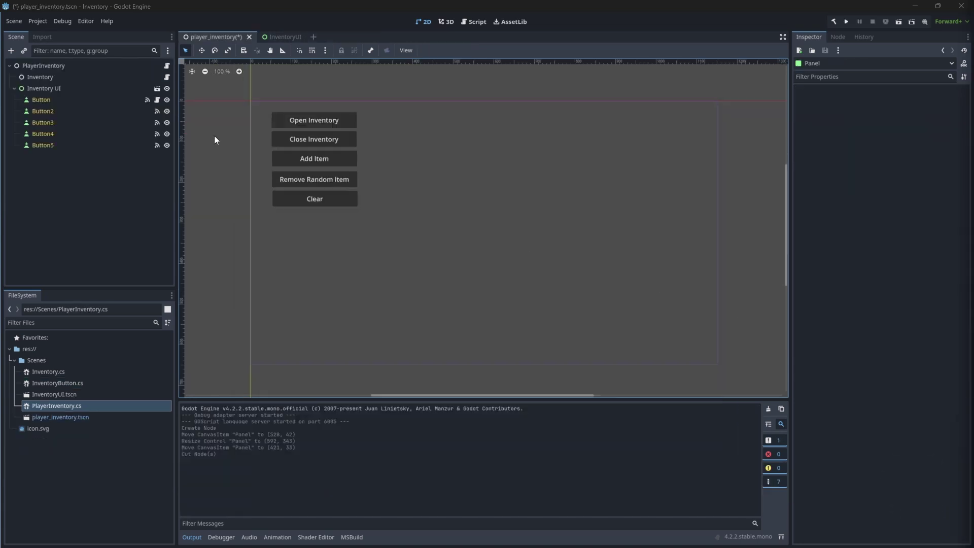
Step: Open the Inventory UI scene and add a Panel as a child of its root
click(60, 87)
click(158, 88)
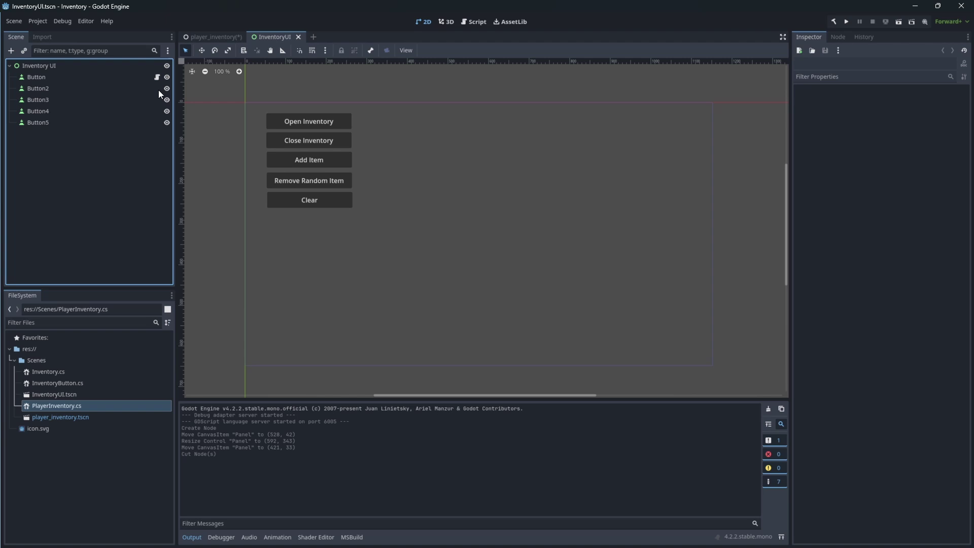
right_click(48, 65)
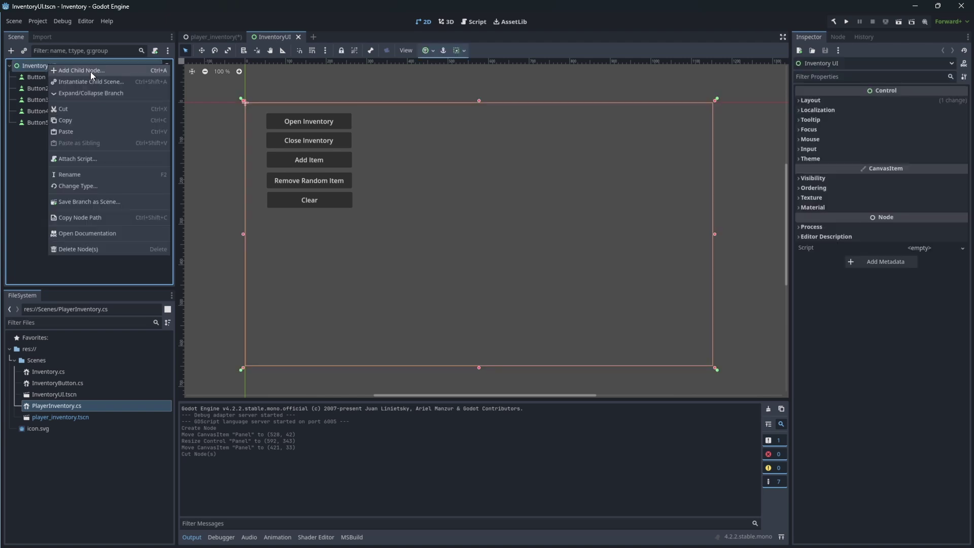
click(91, 71)
text(Panel)
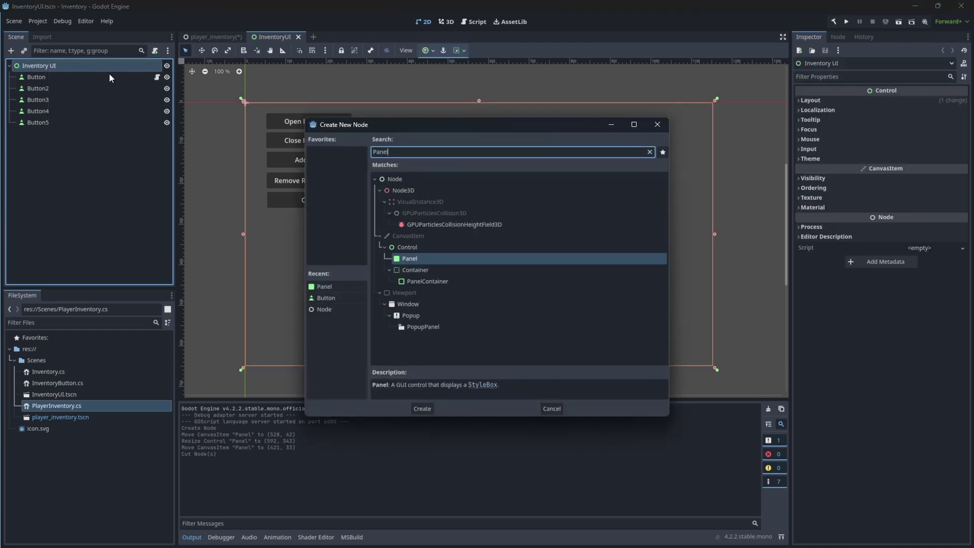
double_click(418, 259)
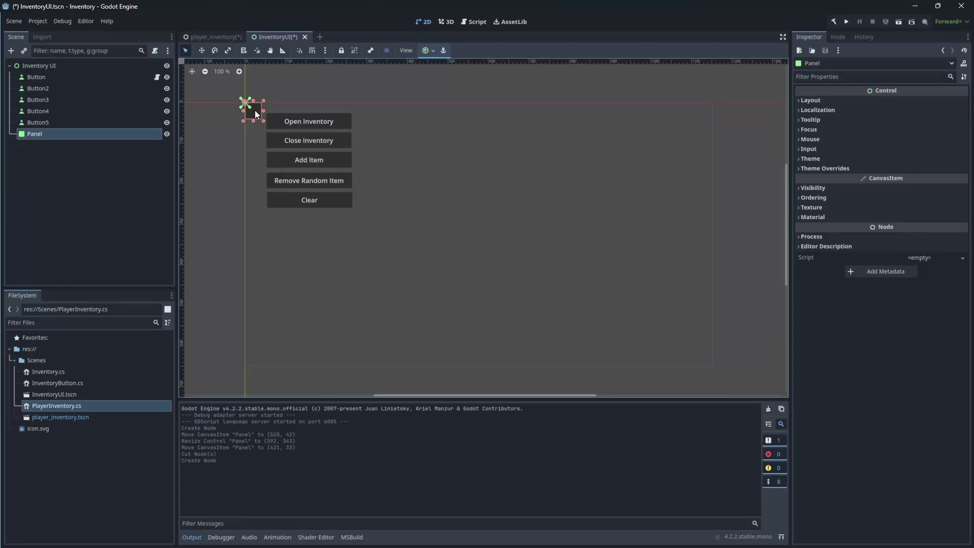
Step: Stretch the Panel to 706×297 to the right of the buttons and save the scene
drag(255, 111, 682, 239)
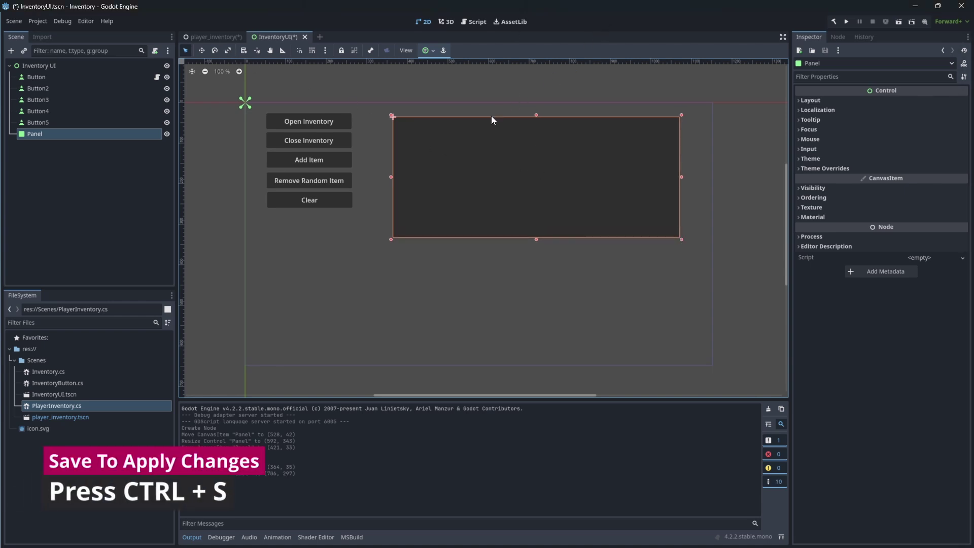
key(ctrl+s)
click(213, 36)
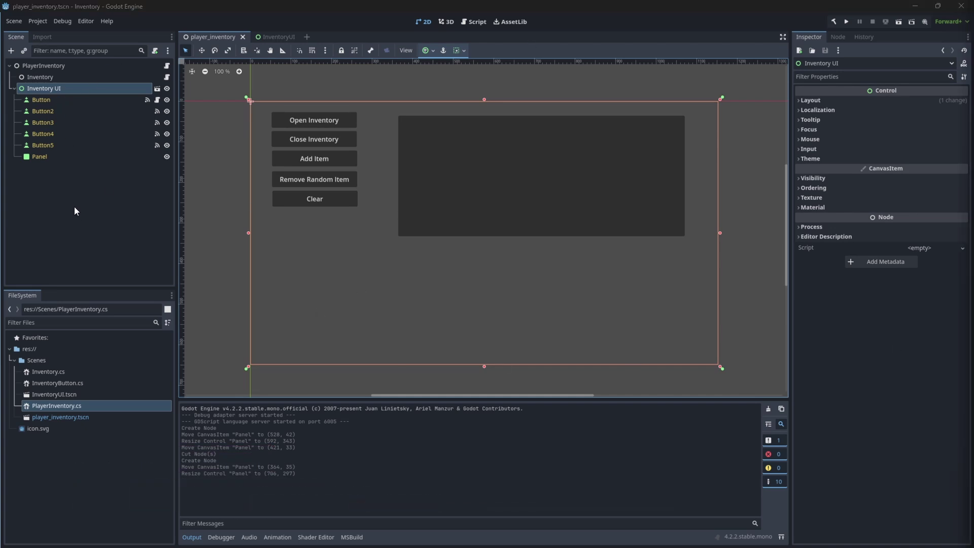
Step: Create a new scene with a Control root and a child Button resized to 36×36
click(306, 37)
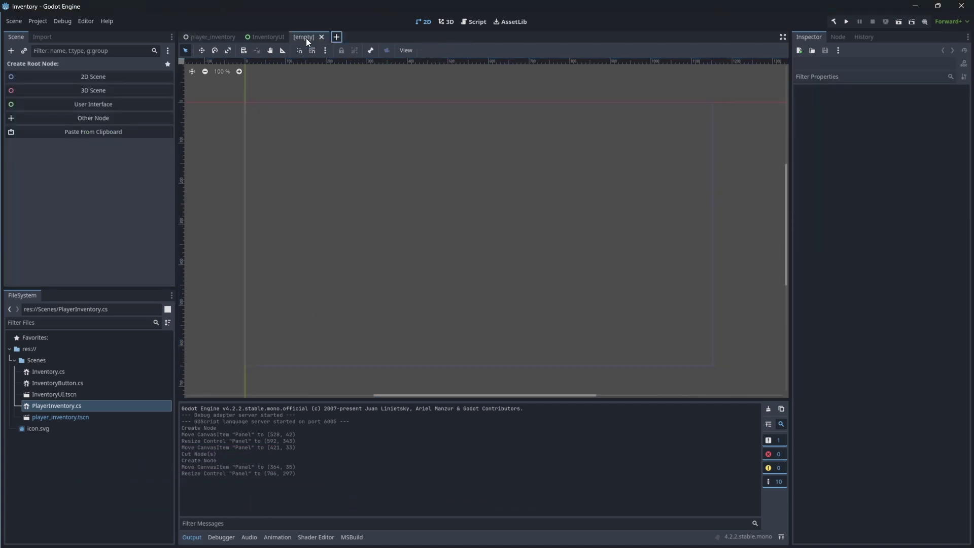
click(96, 104)
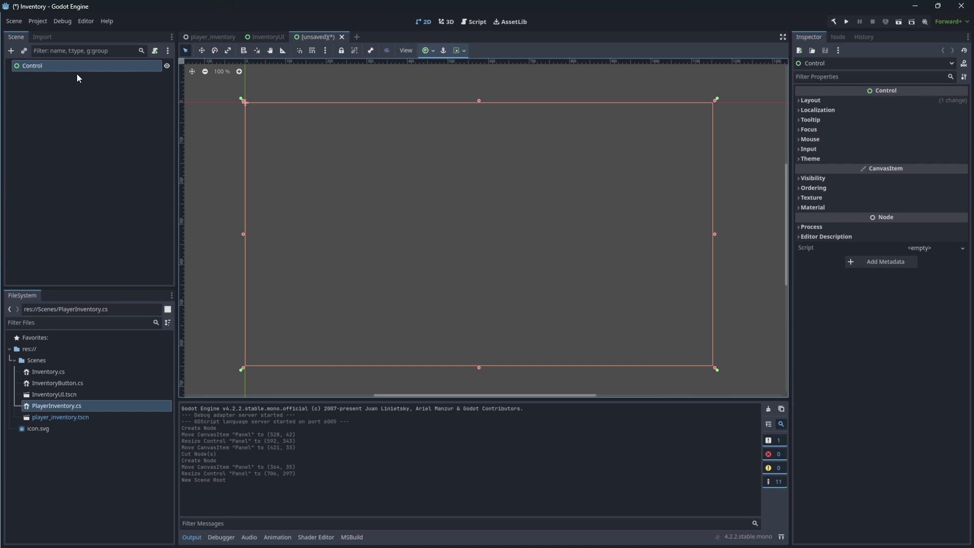
right_click(60, 66)
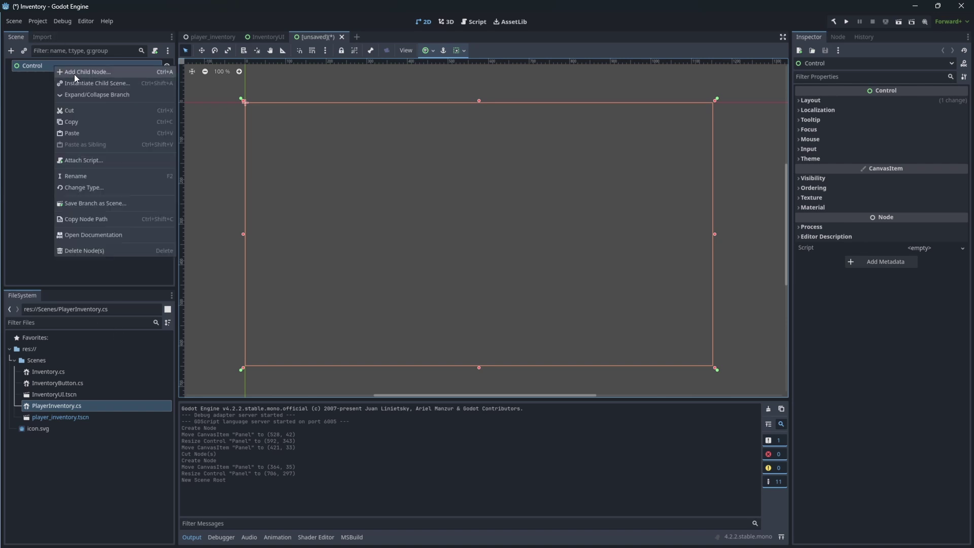
click(76, 75)
text(Button)
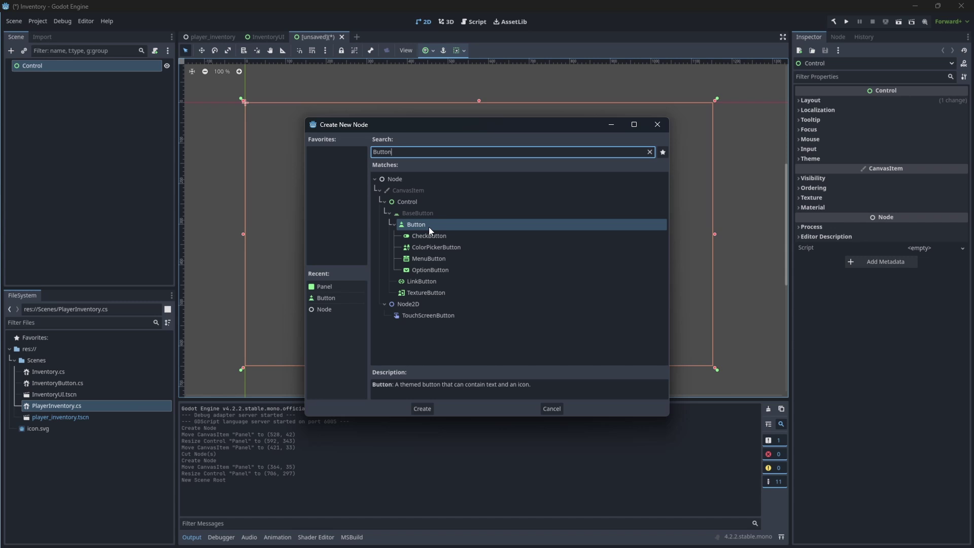
double_click(428, 226)
scroll(254, 106, up, 2)
scroll(257, 111, up, 1)
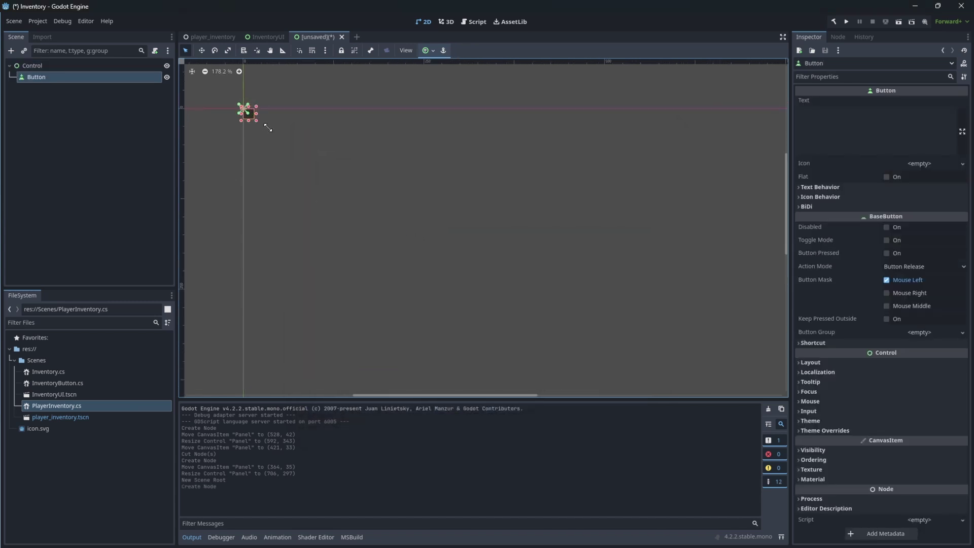
drag(259, 123, 272, 136)
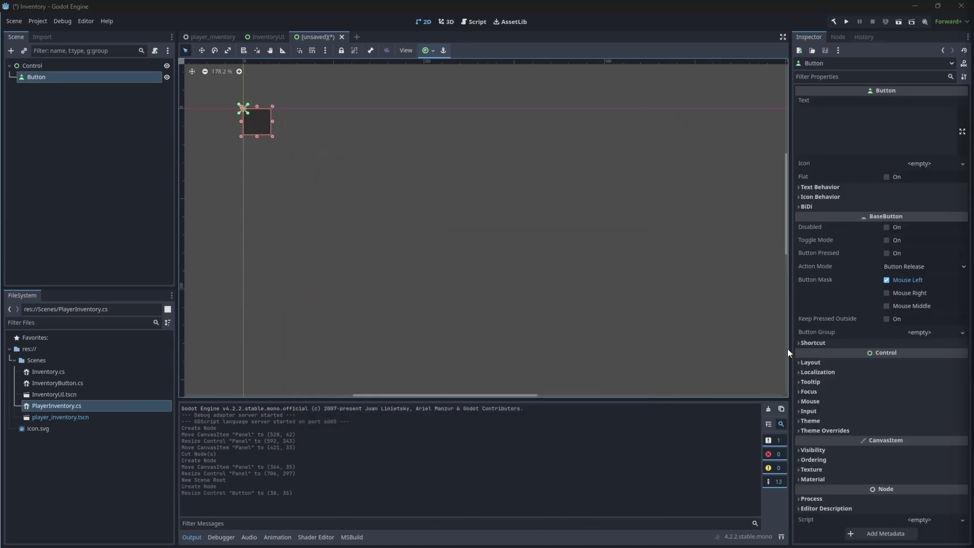
Step: Set the Button's Layout > Transform size to 48 × 48 in the Inspector
click(804, 362)
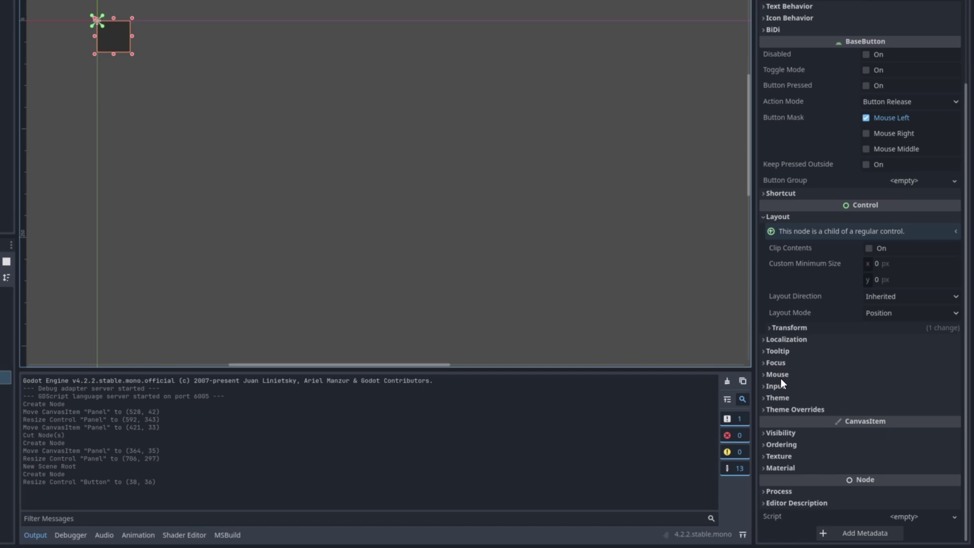
click(781, 327)
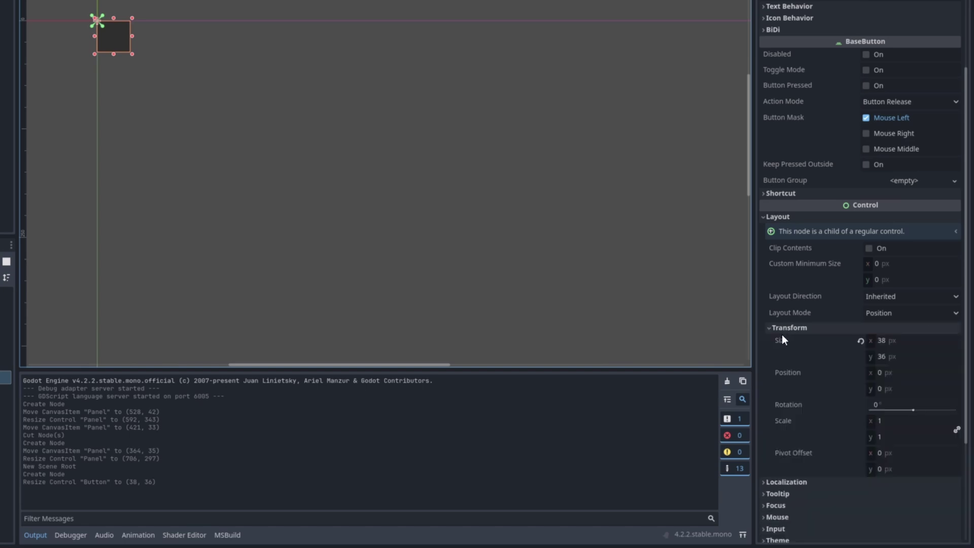
scroll(783, 337, down, 3)
click(908, 198)
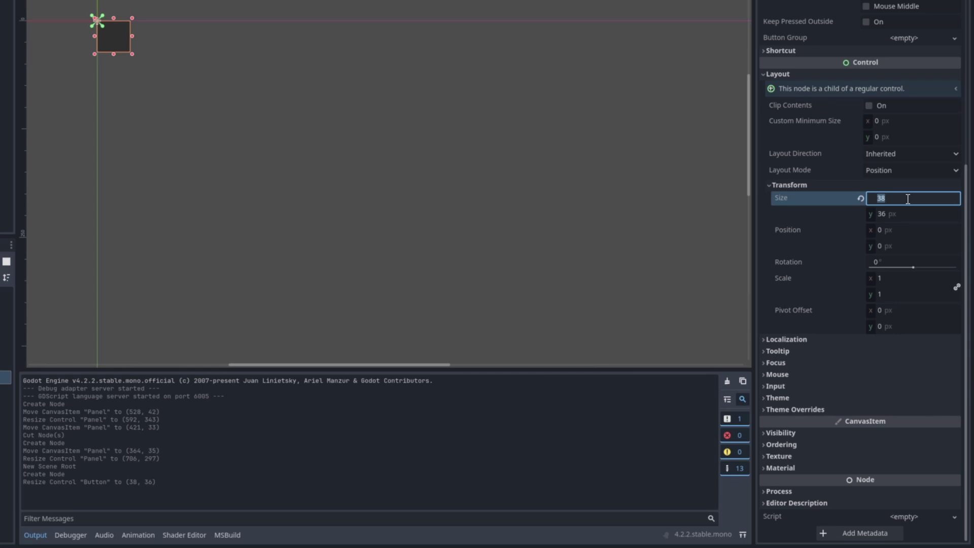
text(48)
key(Return)
click(899, 215)
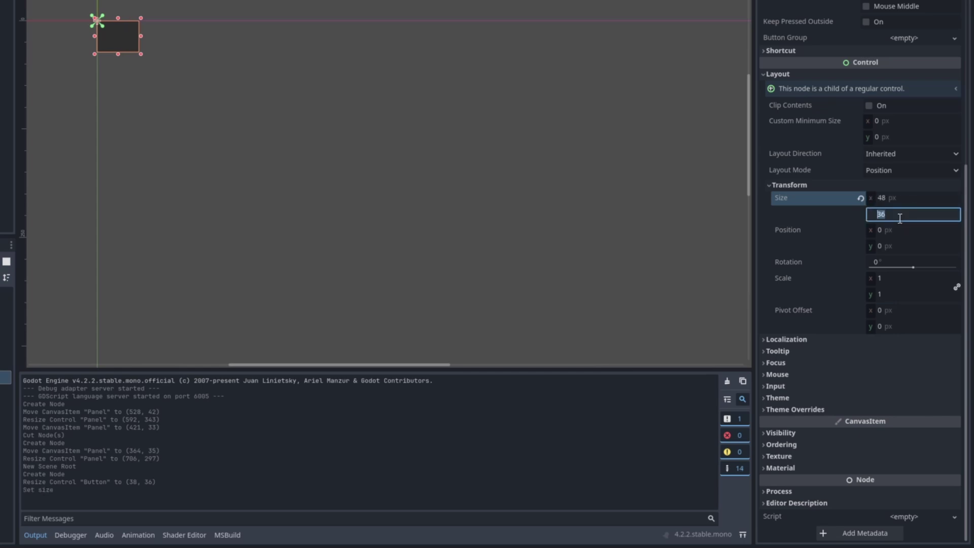
text(48)
key(Return)
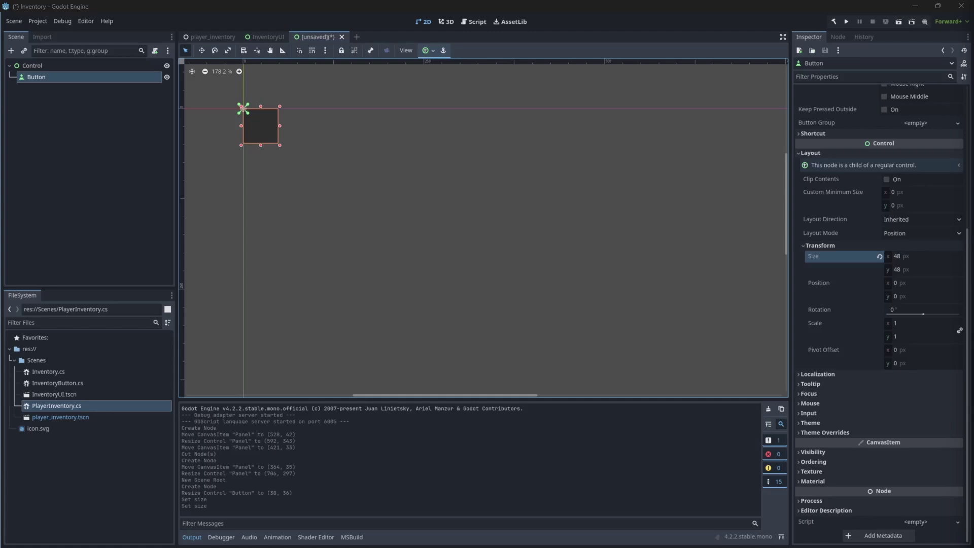
Step: Make the Button the scene root, delete the leftover Control node, and reselect the Button
right_click(43, 80)
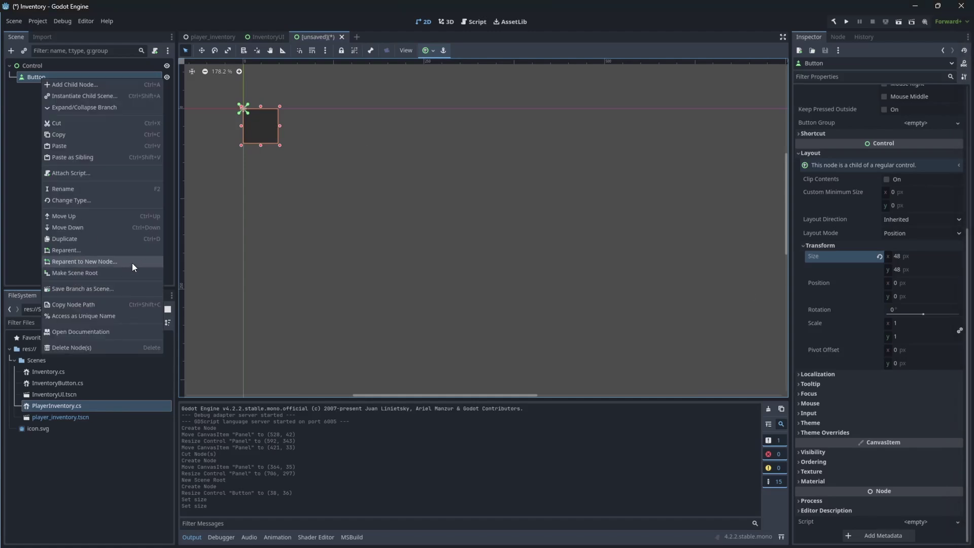
click(120, 275)
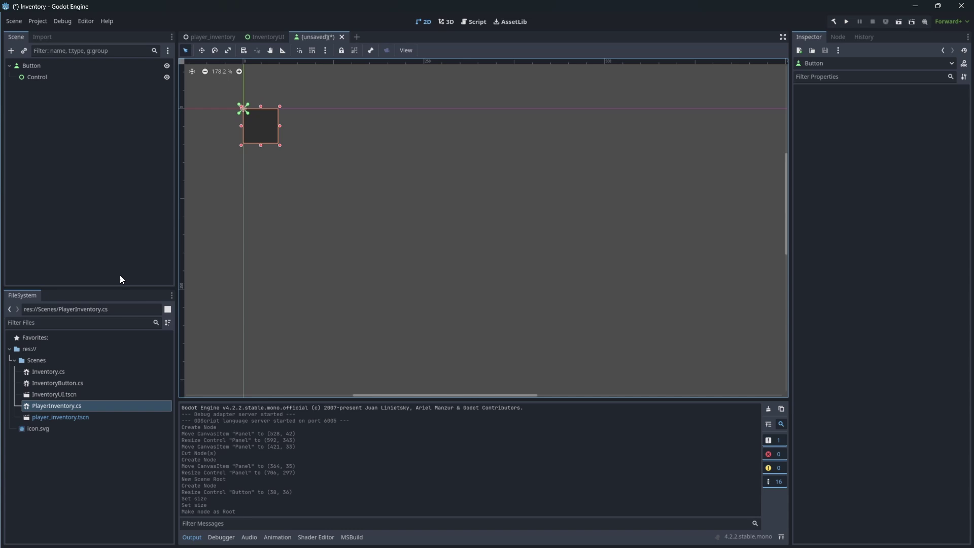
click(49, 78)
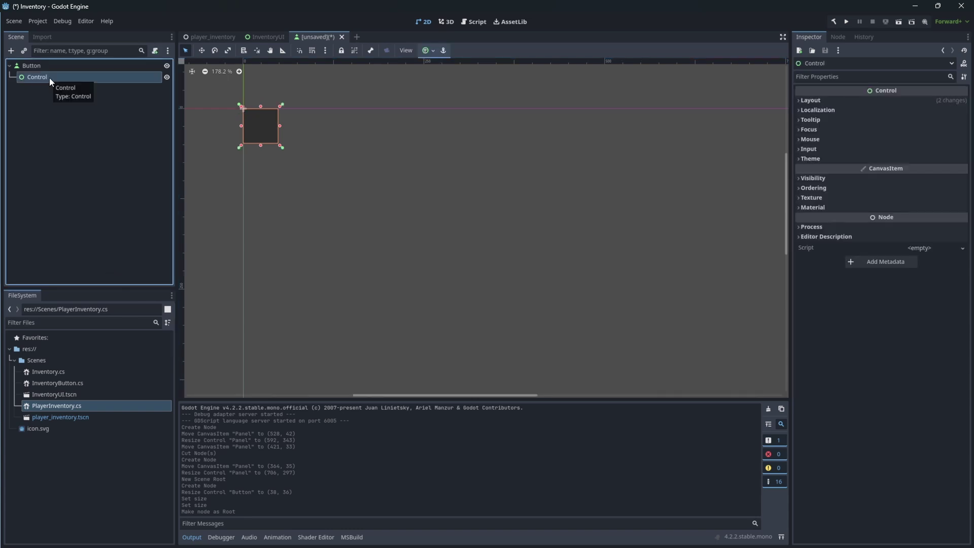
key(Delete)
key(Return)
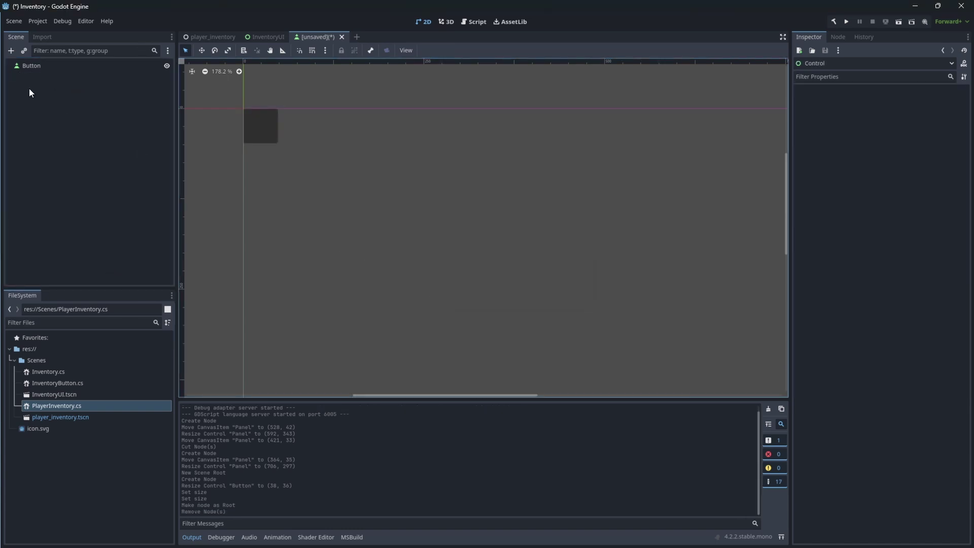
click(60, 65)
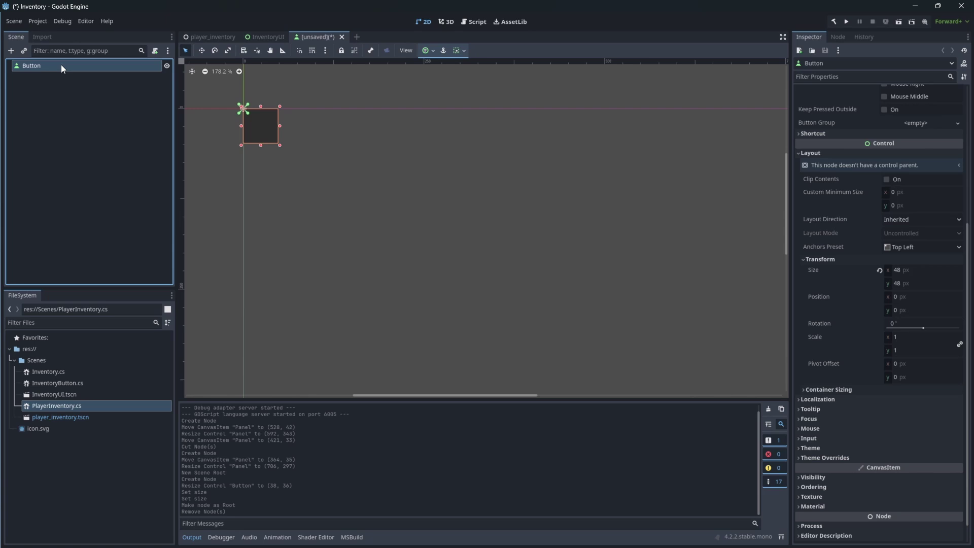
drag(967, 251, 971, 93)
Step: Give the Button the icon.svg icon with Expand Icon on, then resize it to 24×31
click(811, 361)
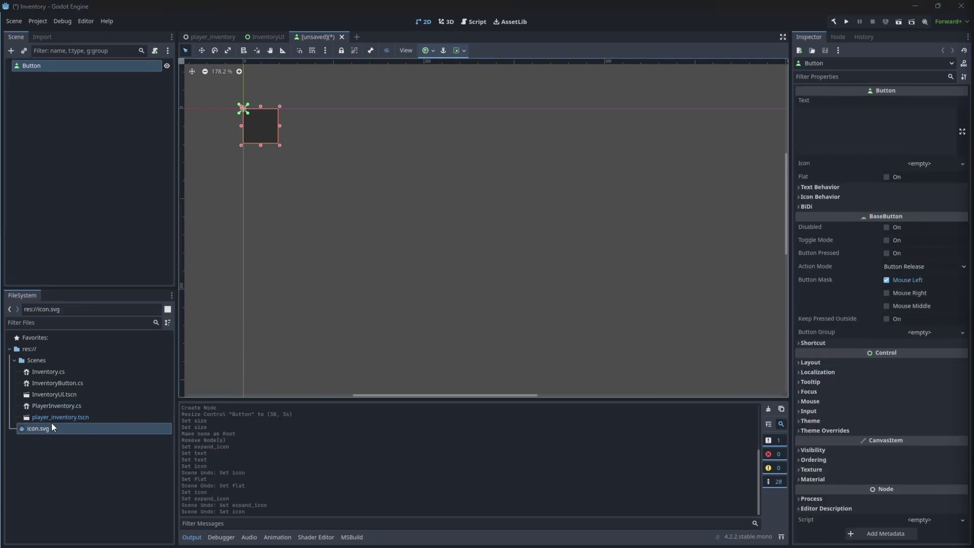
drag(53, 427, 904, 166)
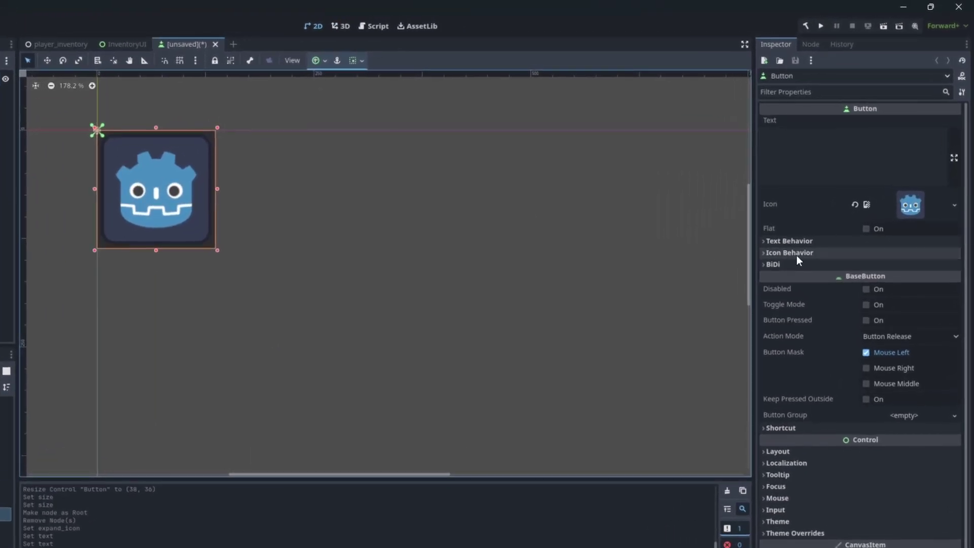
click(797, 255)
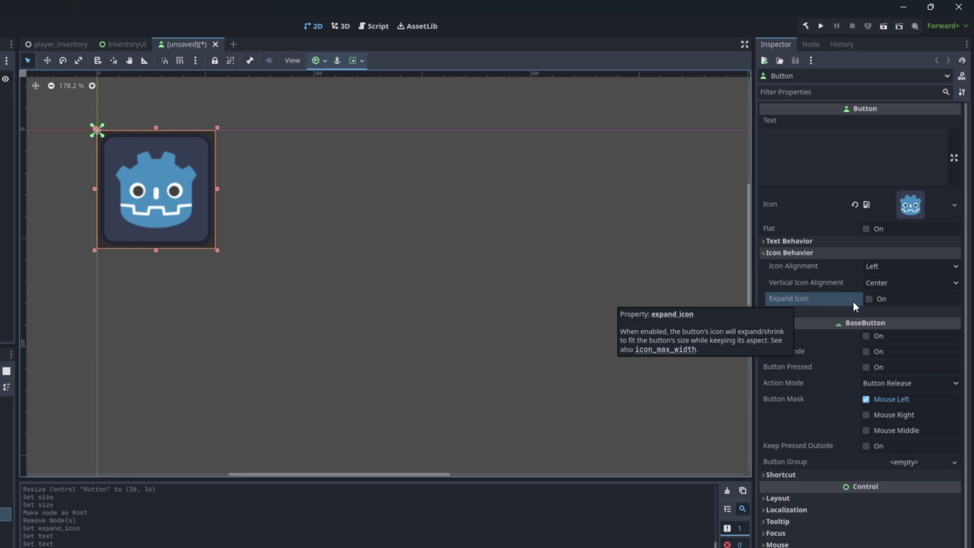
click(869, 299)
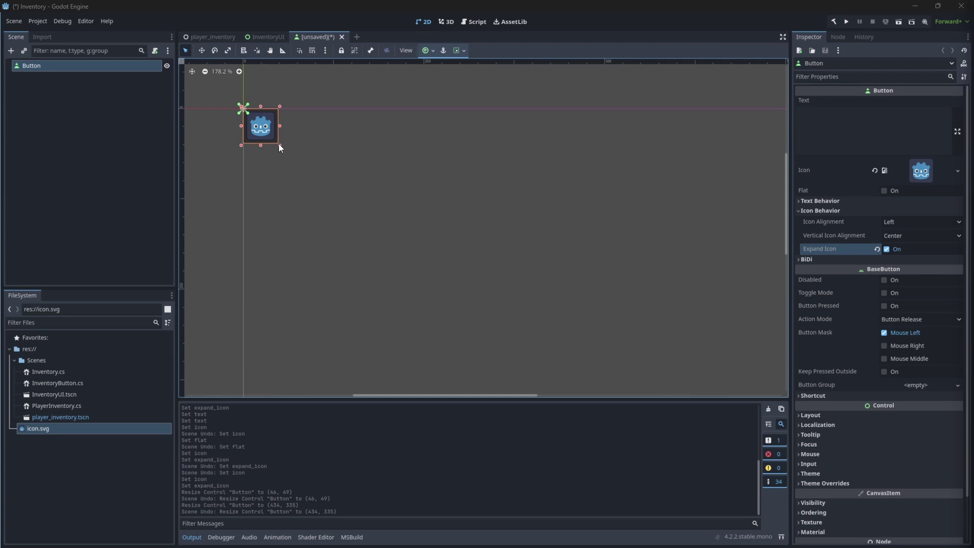
drag(279, 146, 263, 133)
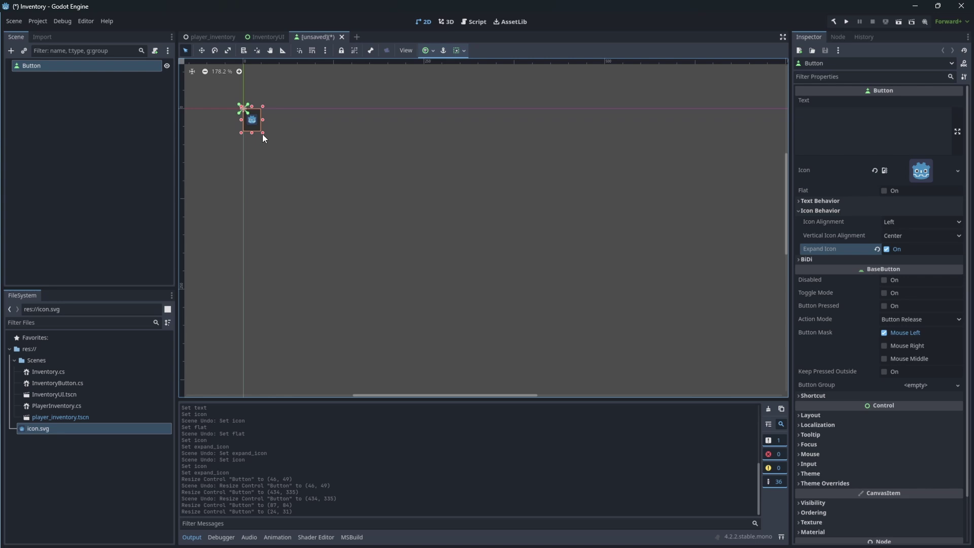
Step: Undo the resize, set the Button's size to 42 × 42, and save the scene
key(ctrl+z)
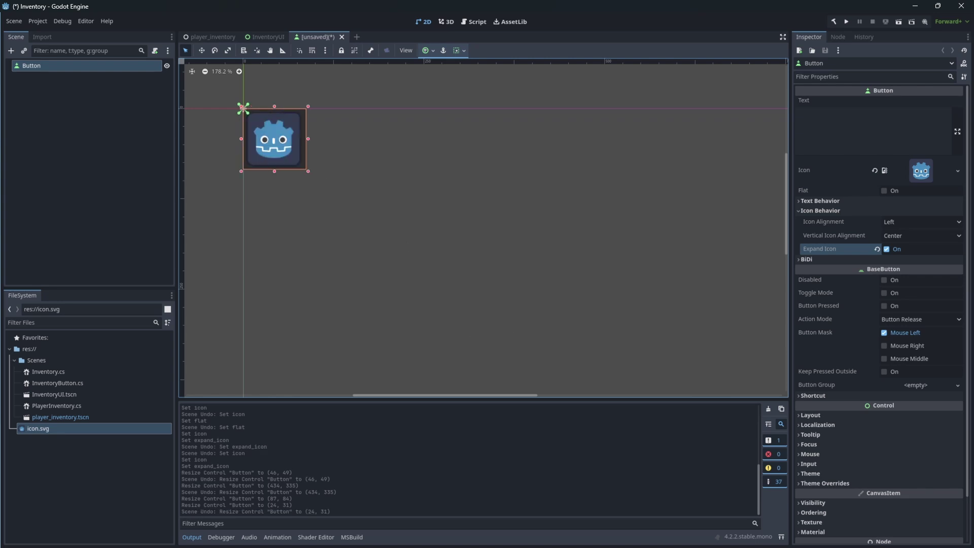
click(818, 417)
scroll(834, 461, down, 5)
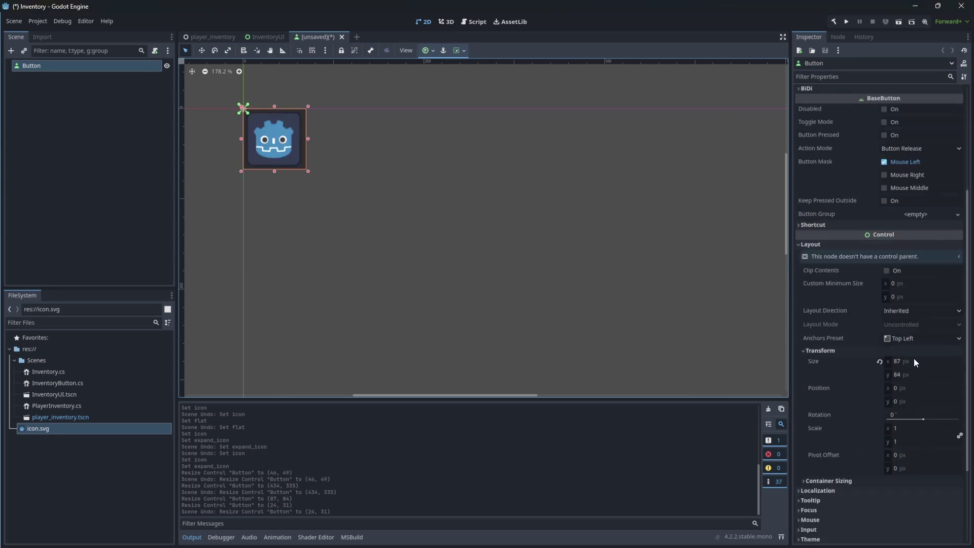
click(915, 360)
text(42)
key(Tab)
text(42)
key(Return)
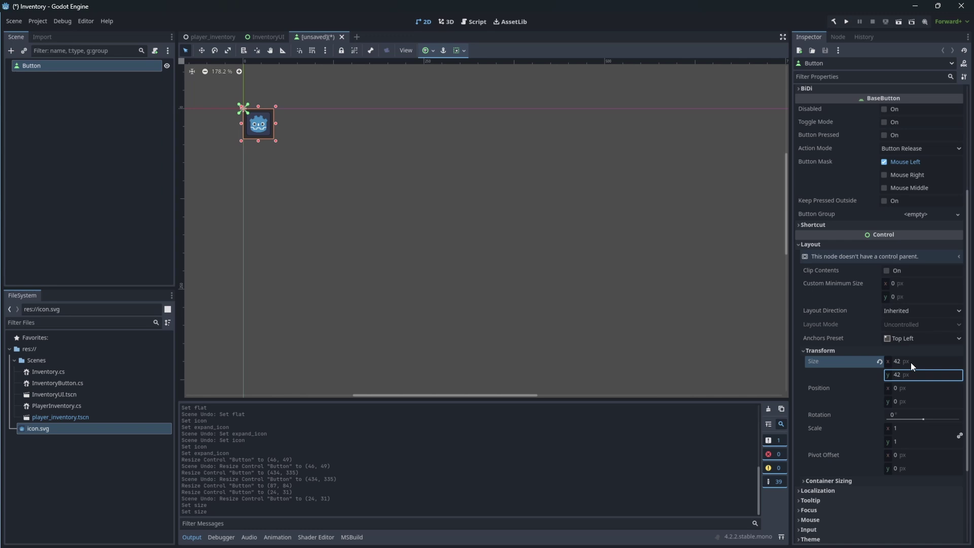
key(ctrl+s)
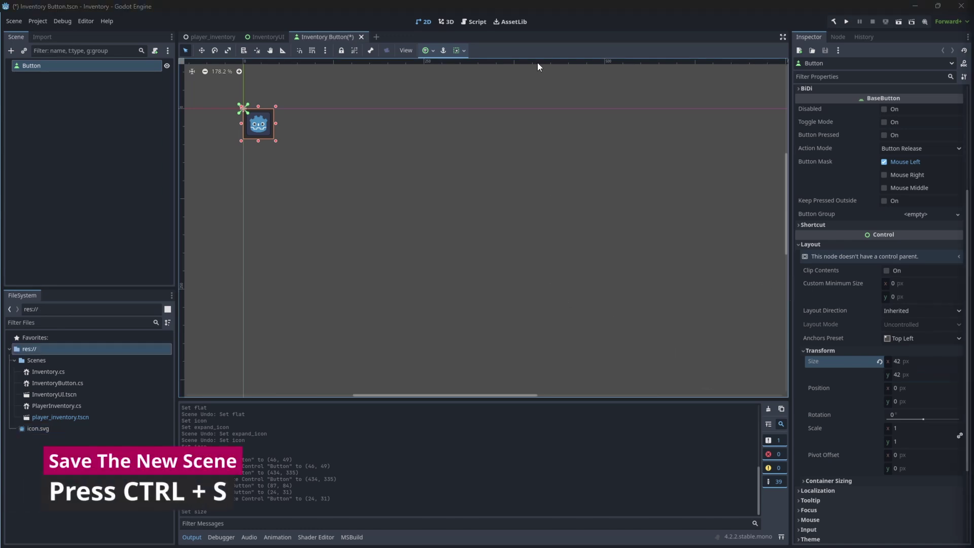
Step: Save the button scene as Inventory Slot Button.tscn
key(ctrl+s)
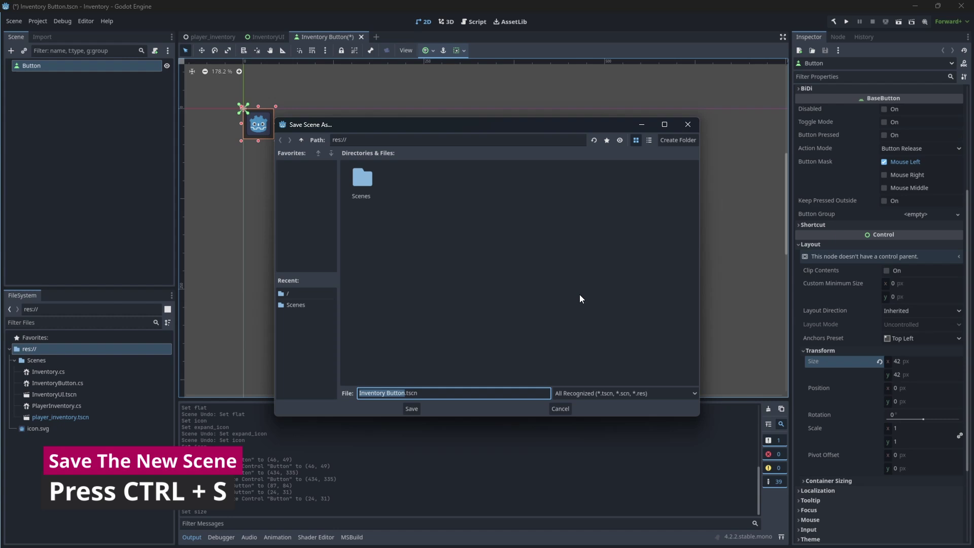
text(Inventory Slot Button)
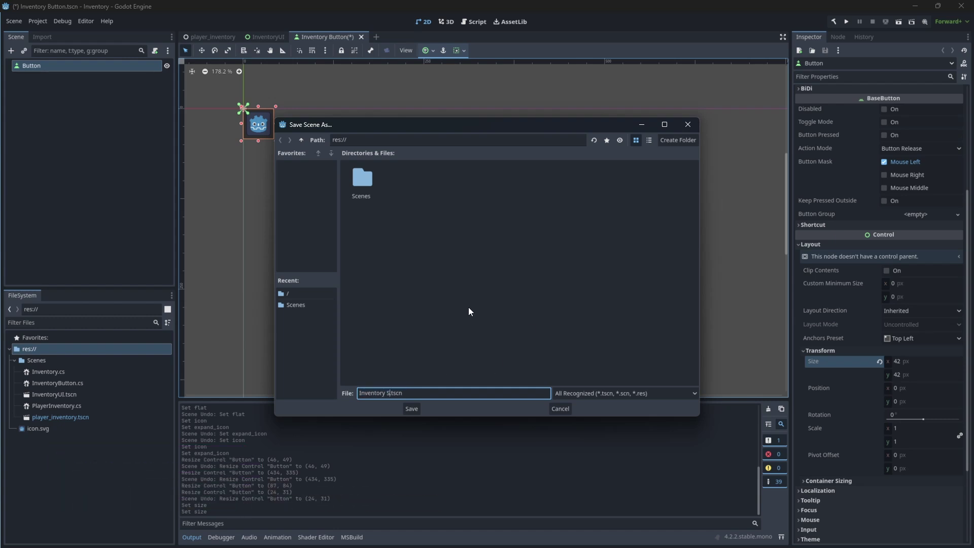
click(412, 409)
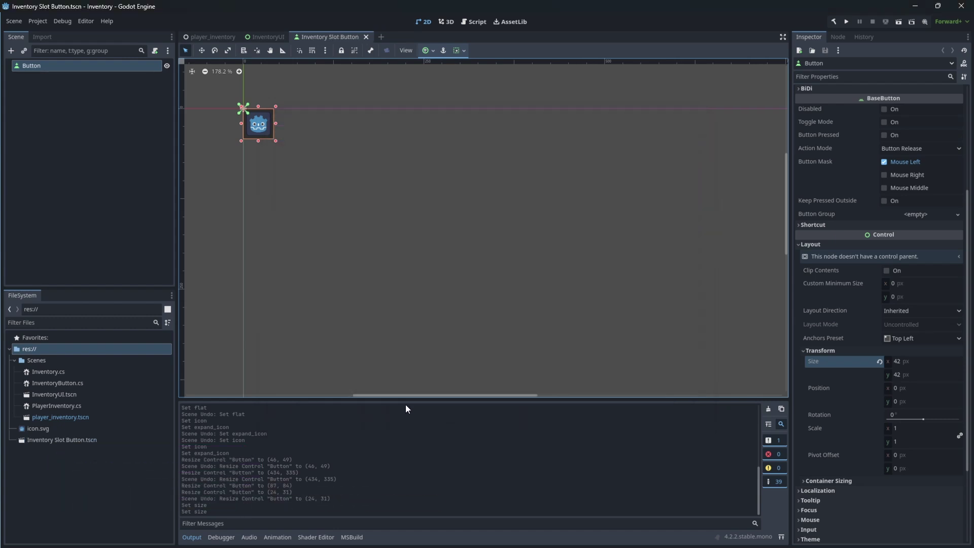
Step: Rename the root Button node to 'Inventory Slot Button'
double_click(40, 65)
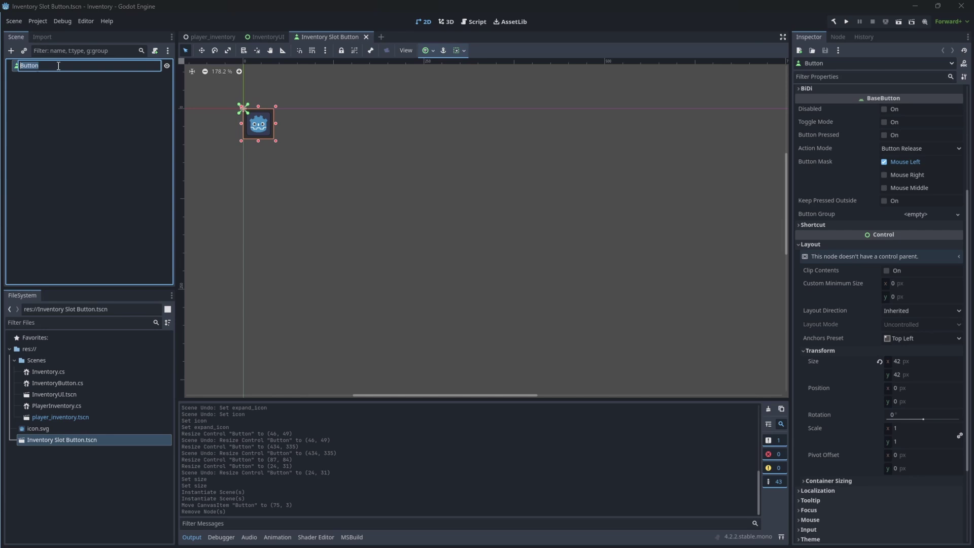
key(BackSpace)
text(Inventory Slot Button)
key(Return)
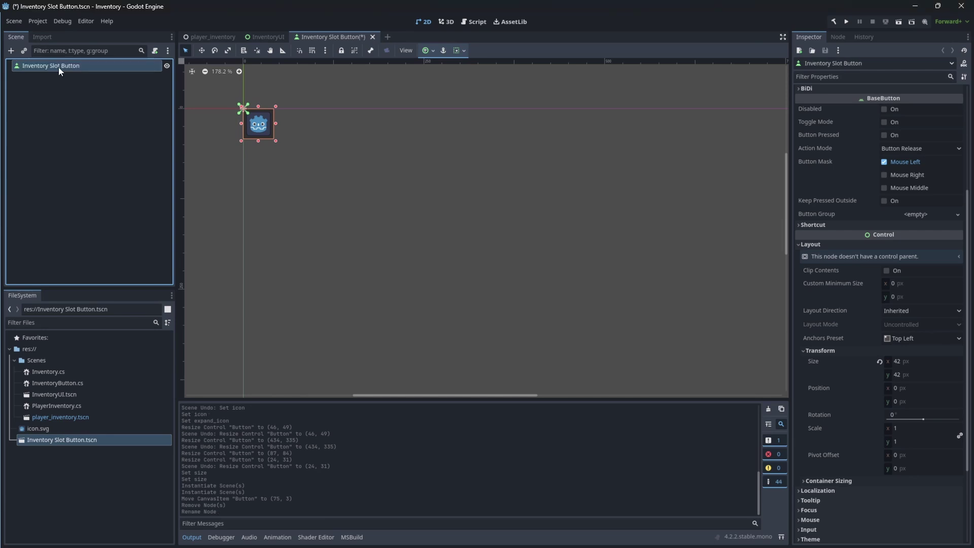
Step: Save the slot button scene and select the Panel in the InventoryUI scene
key(ctrl+s)
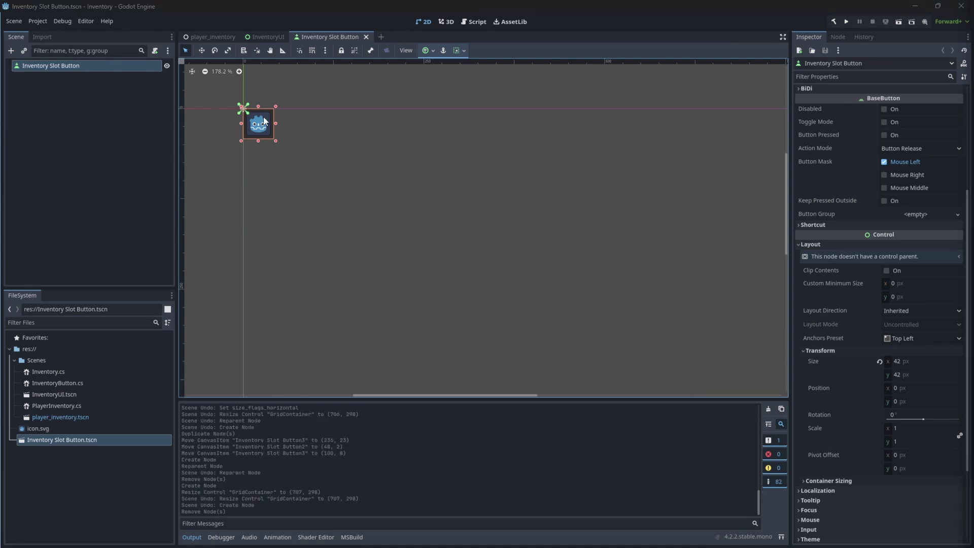
click(265, 38)
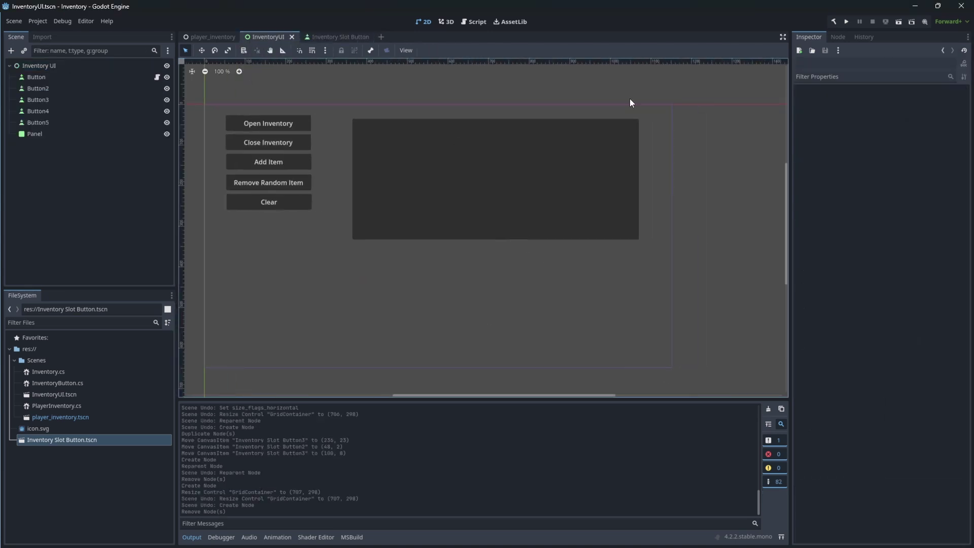
click(40, 134)
Step: Instance Inventory Slot Button.tscn three times under the Panel and arrange them in a row
drag(46, 437, 35, 135)
drag(50, 440, 53, 150)
scroll(350, 130, up, 2)
drag(374, 128, 402, 129)
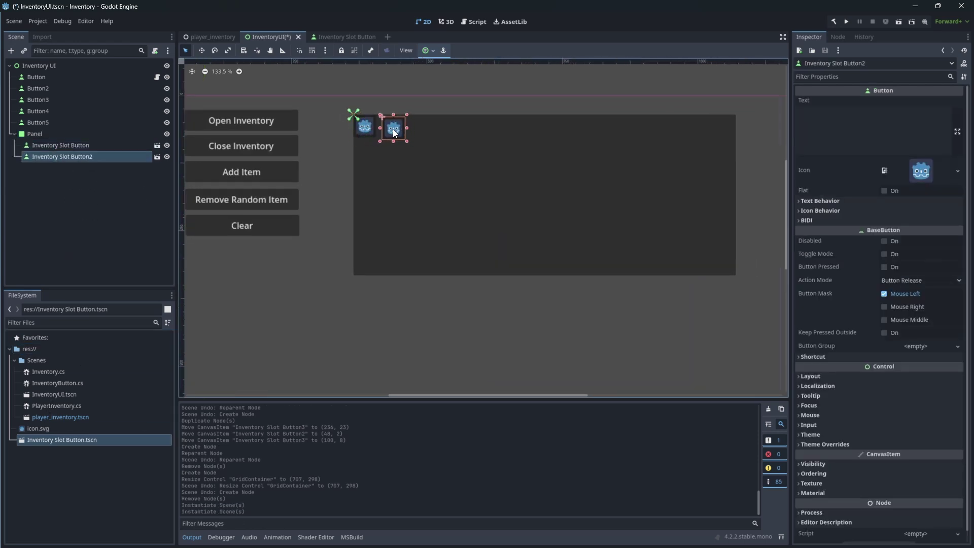
drag(64, 441, 54, 134)
drag(398, 131, 426, 133)
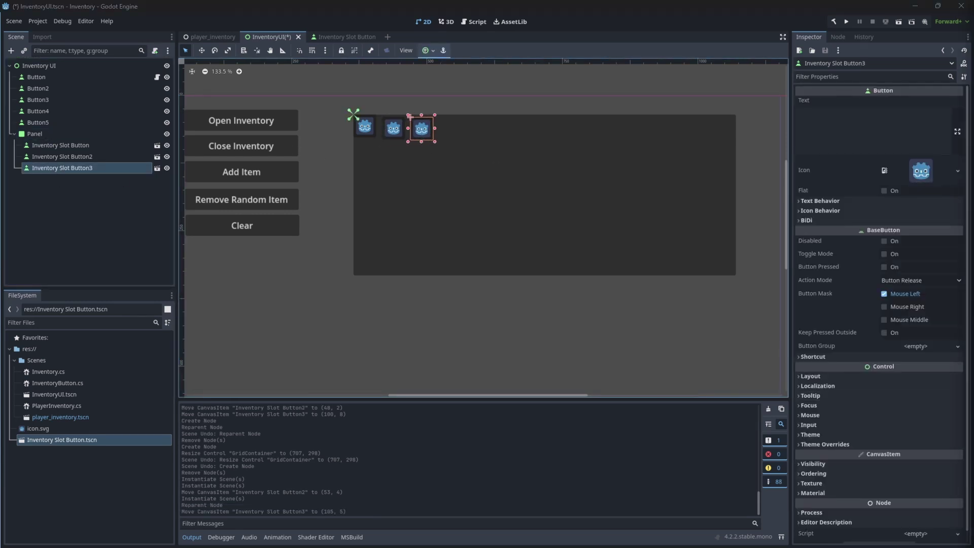
Step: Add a GridContainer as a child of the Panel
right_click(42, 135)
click(63, 138)
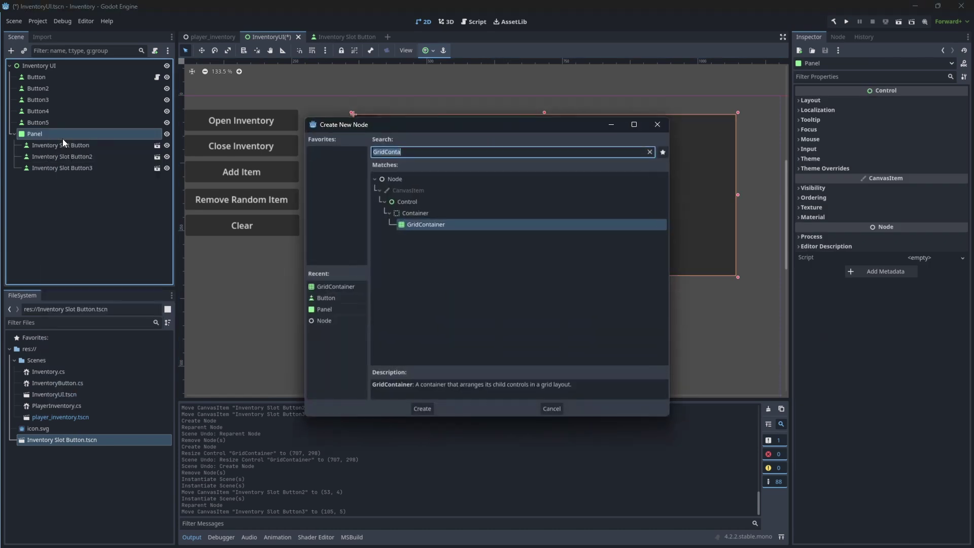
text(GridCont)
click(435, 229)
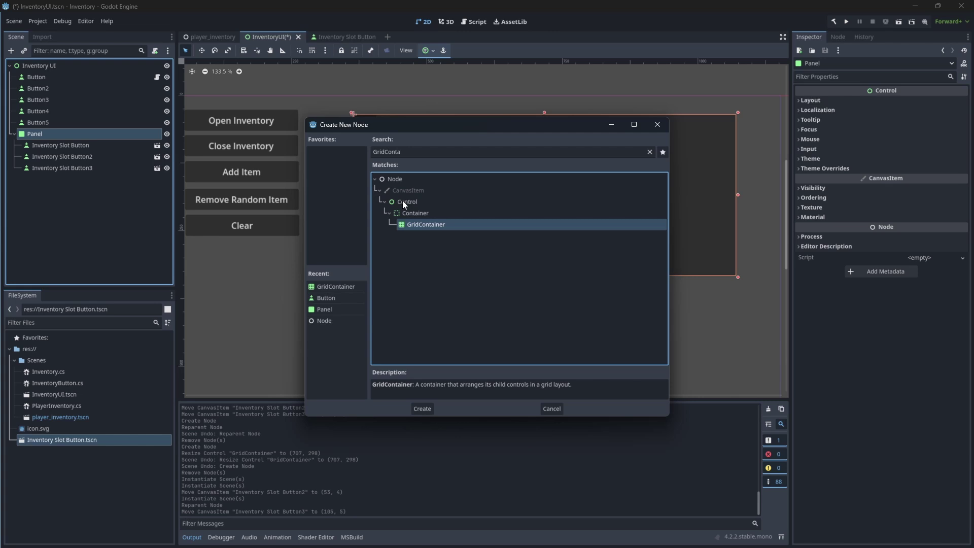
click(424, 409)
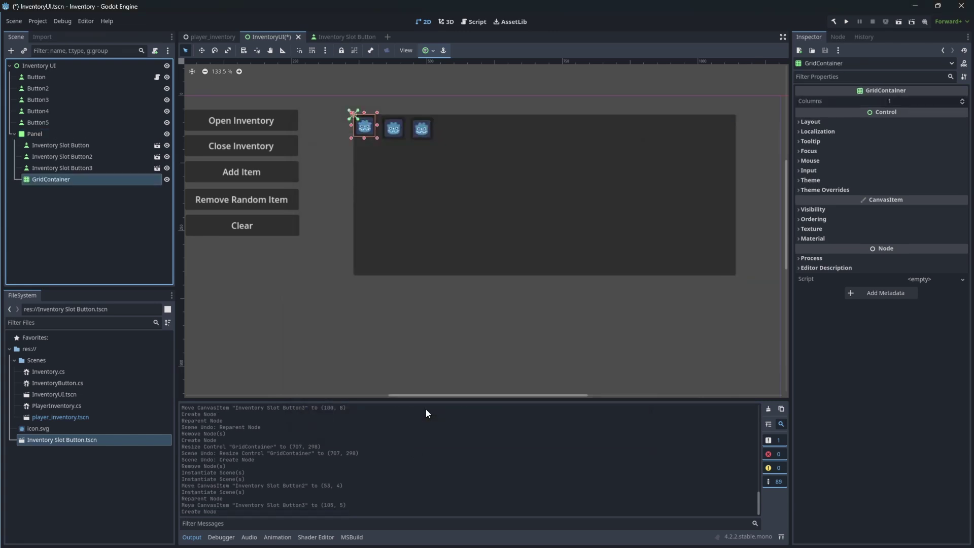
Step: Move all three Inventory Slot Button instances into the GridContainer and check each one
click(63, 145)
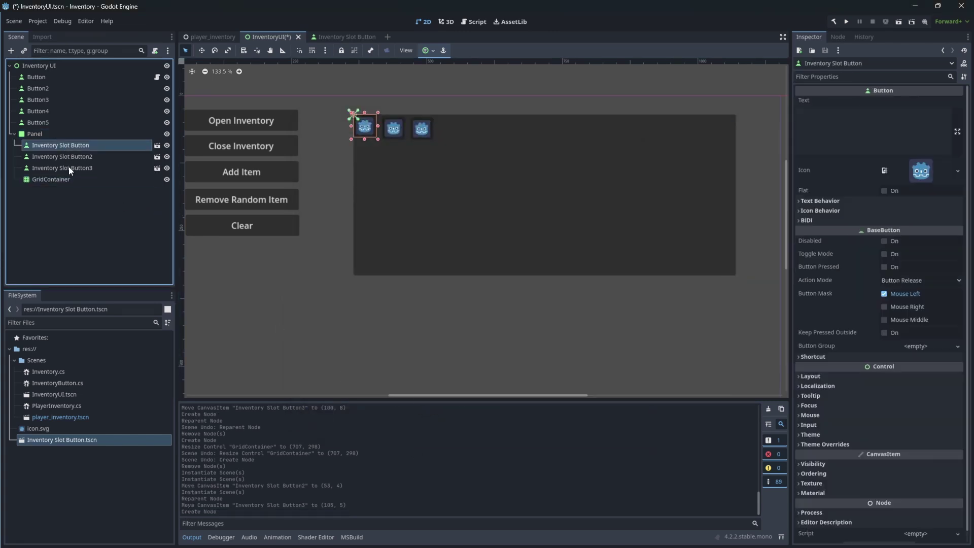
shift+click(68, 167)
drag(66, 156, 53, 178)
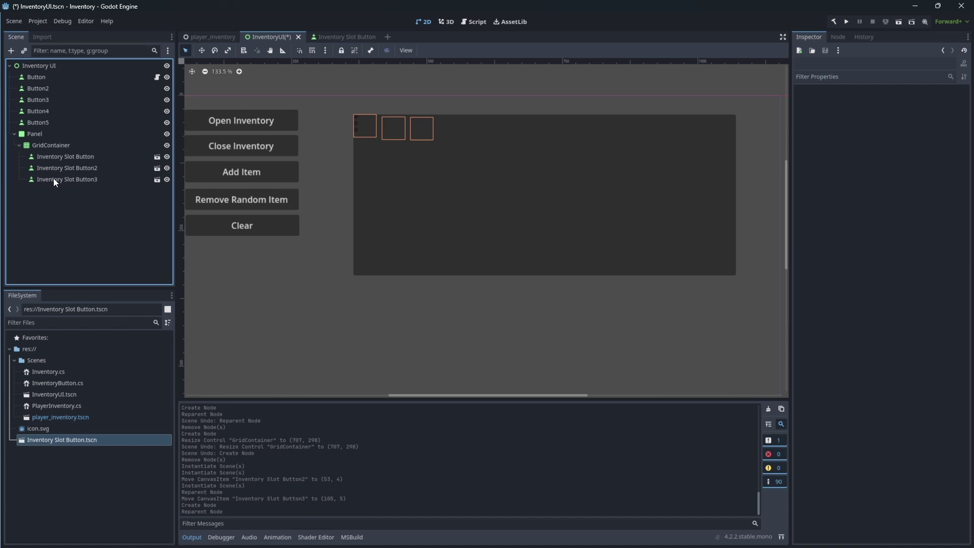
click(54, 145)
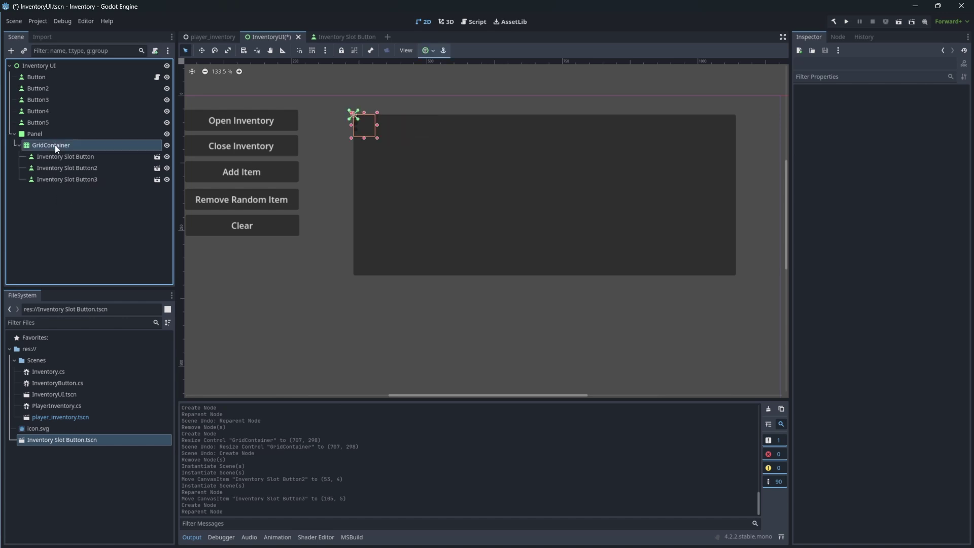
click(67, 167)
click(66, 160)
click(66, 167)
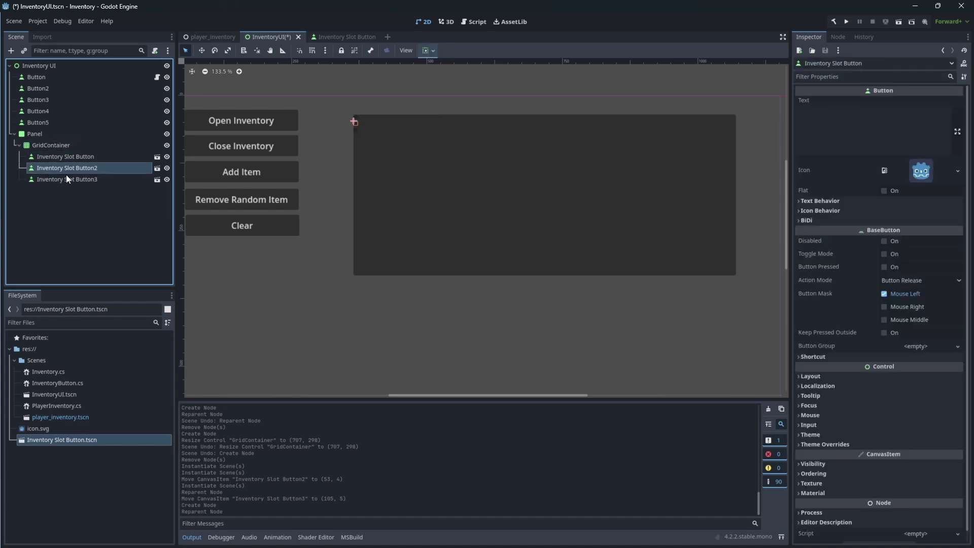
click(66, 174)
click(60, 145)
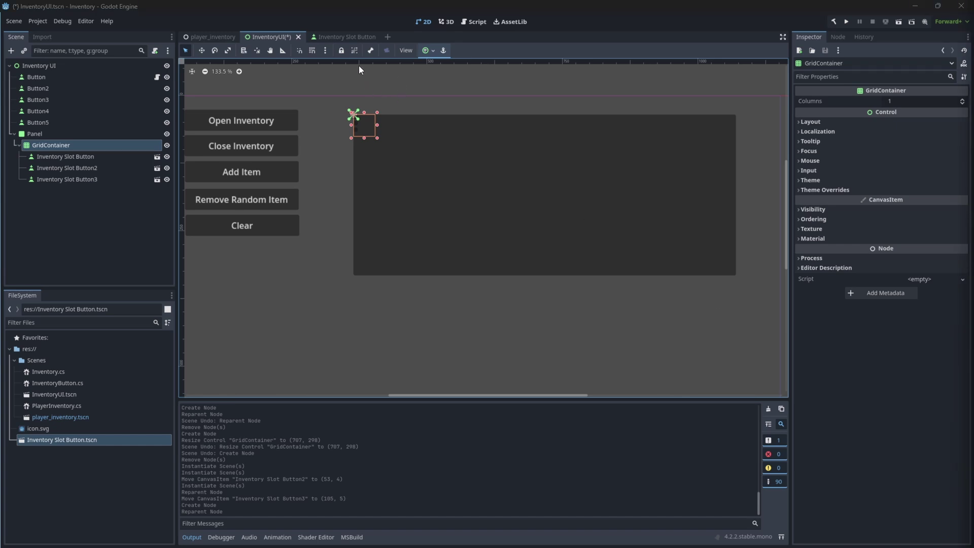
Step: Give the Inventory Slot Button a 42×42 custom minimum size
click(338, 39)
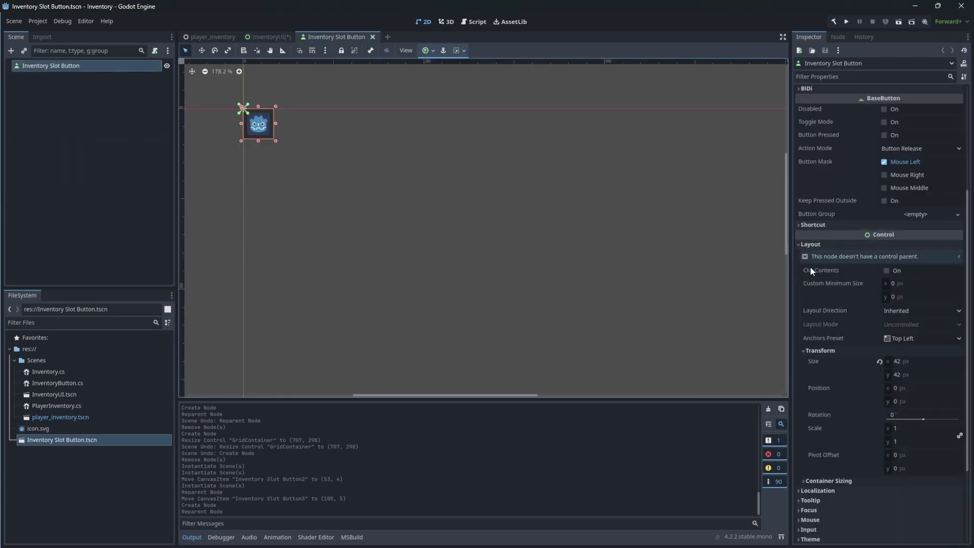
click(925, 284)
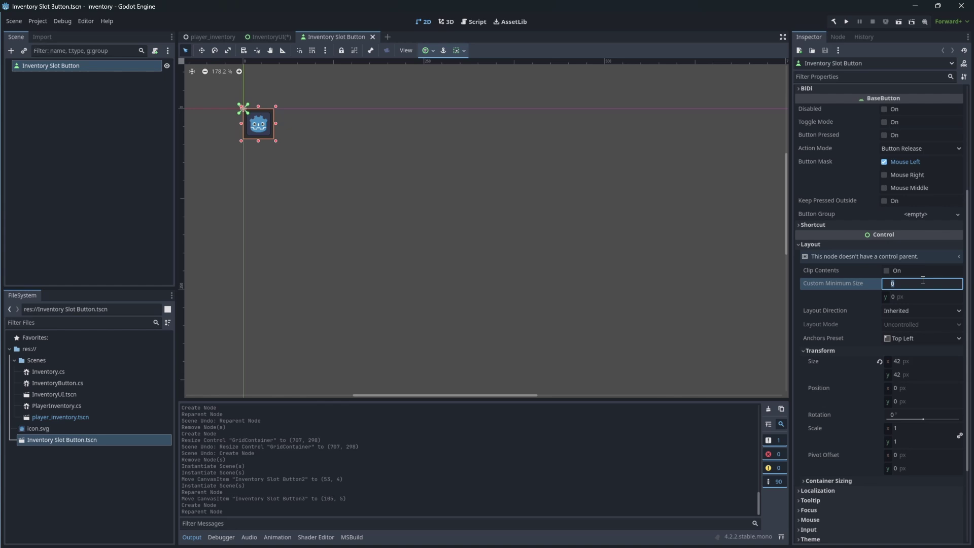
text(42)
click(911, 296)
text(42)
key(Return)
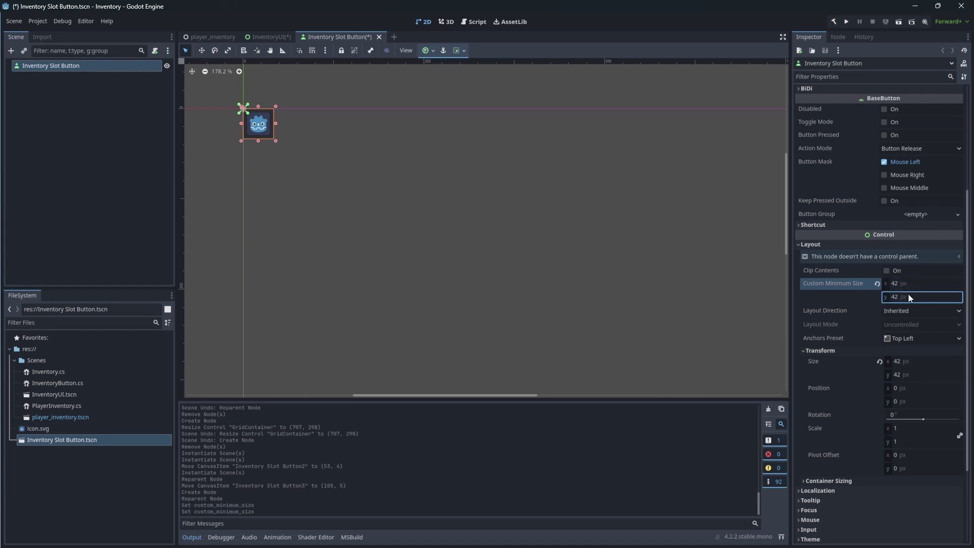
Step: Check the InventoryUI scene, then save the Inventory Slot Button scene
click(274, 38)
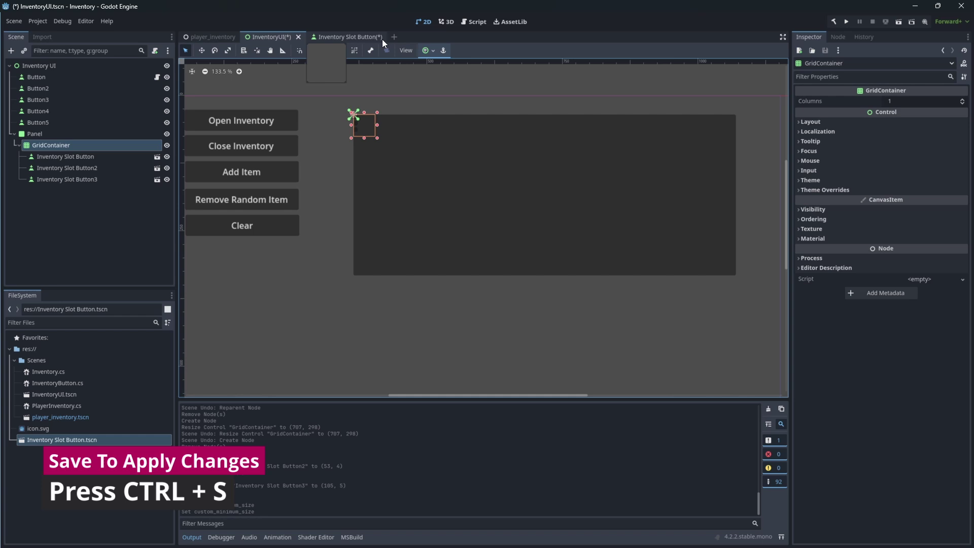
click(355, 37)
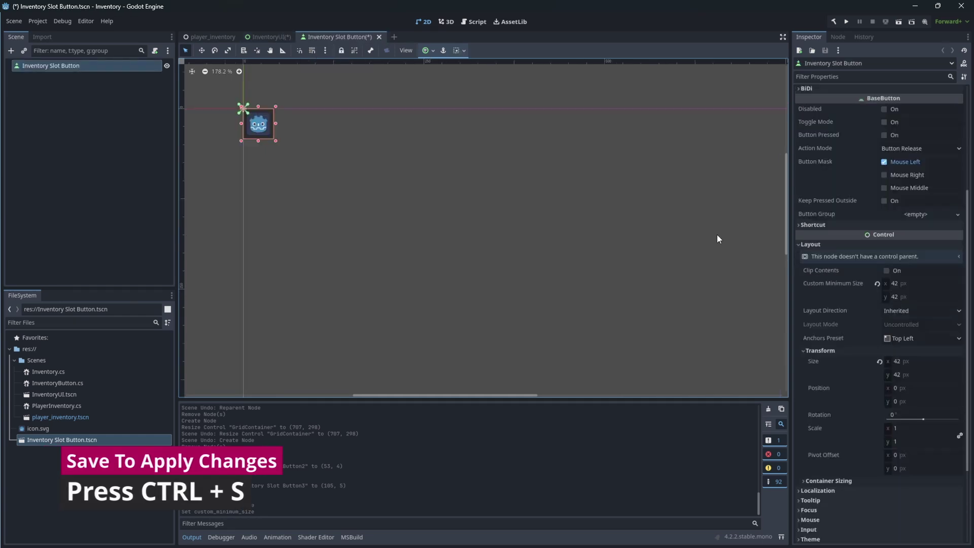
key(ctrl+s)
Step: In InventoryUI, select the three slot buttons and duplicate them repeatedly with Ctrl+D
click(267, 38)
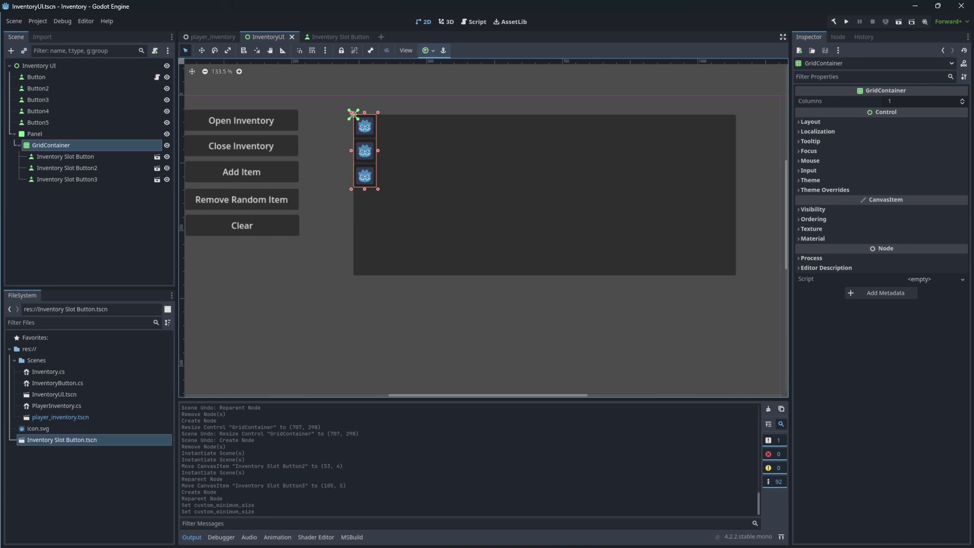
click(128, 158)
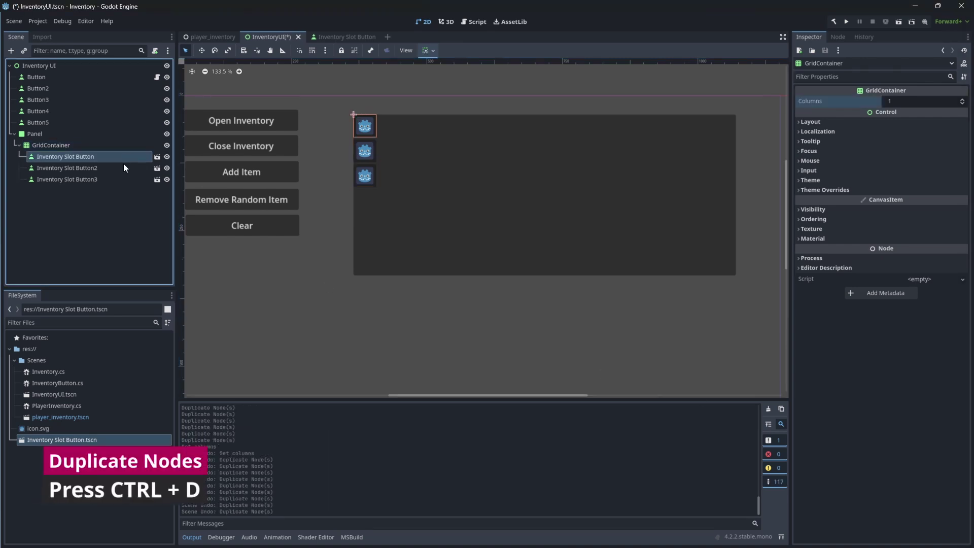
shift+click(111, 179)
key(ctrl+d)
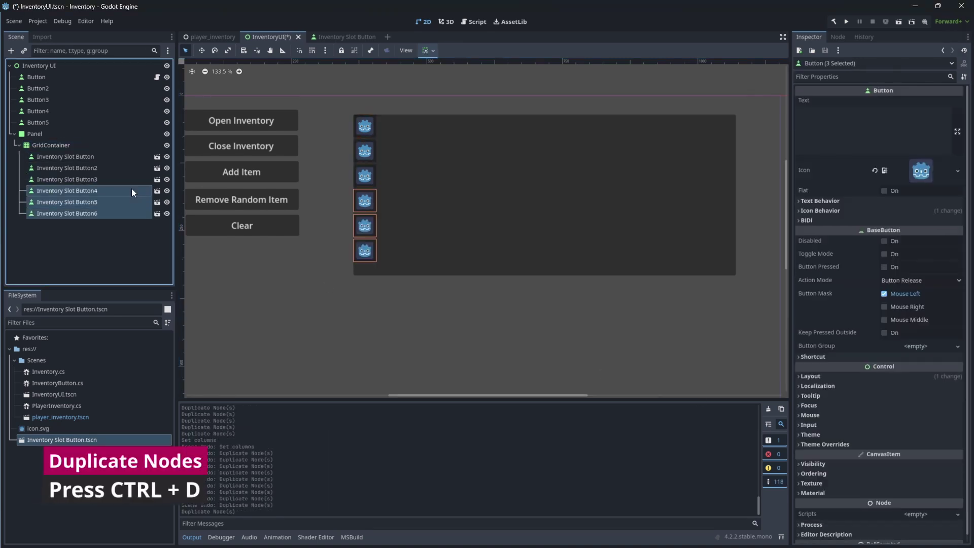
key(ctrl+d)
key(ctrl+d)
key(ctrl+d)
key(ctrl+d)
key(ctrl+d)
key(ctrl+d)
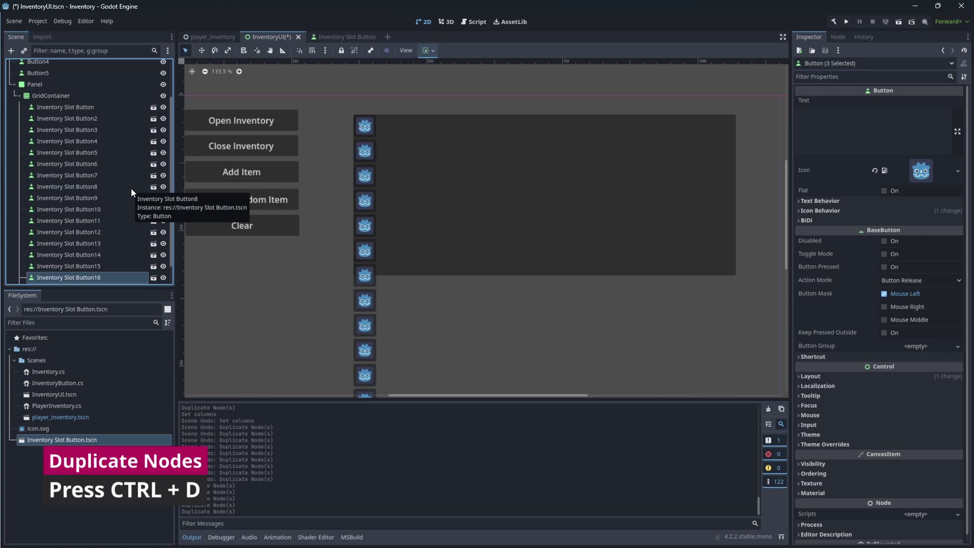
key(ctrl+d)
key(ctrl+d)
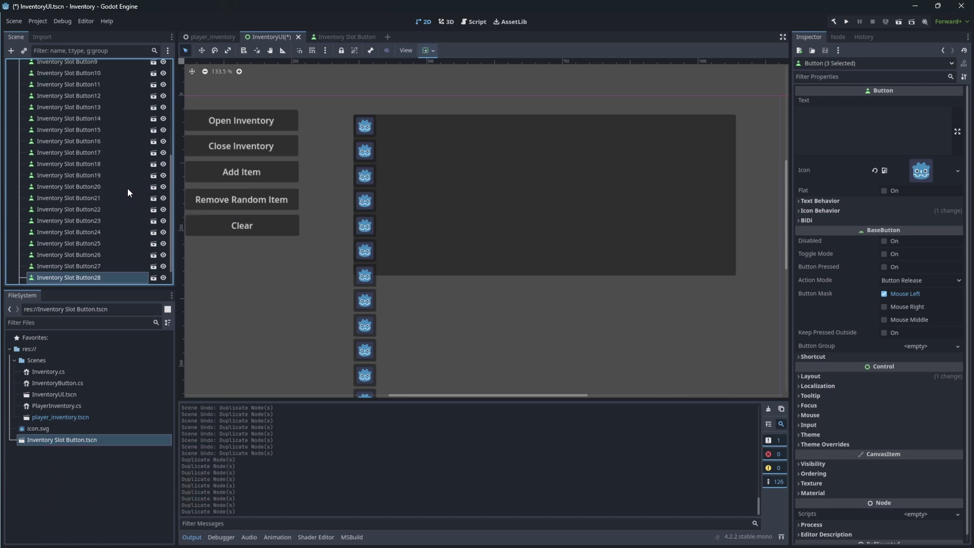
Step: Set the GridContainer's Columns to 10
scroll(106, 200, up, 8)
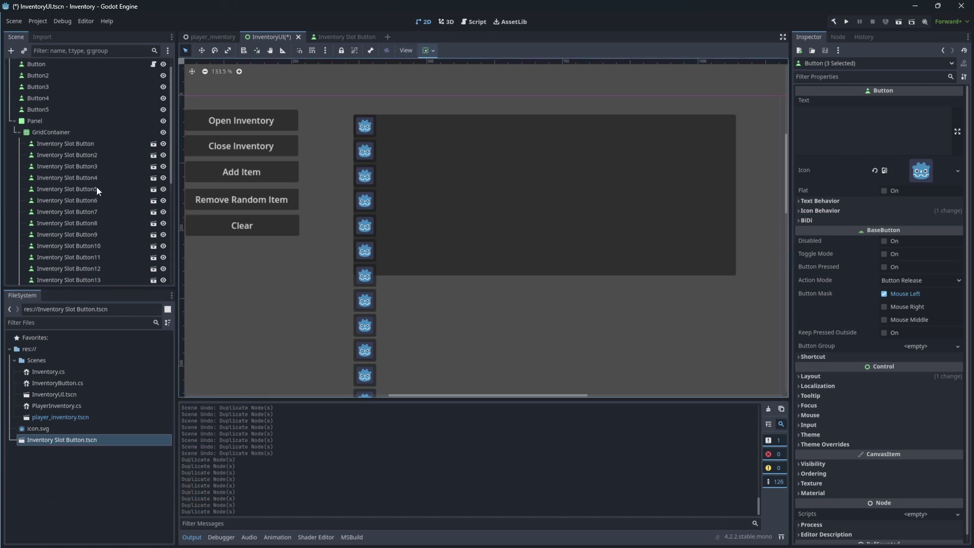
click(63, 133)
click(901, 101)
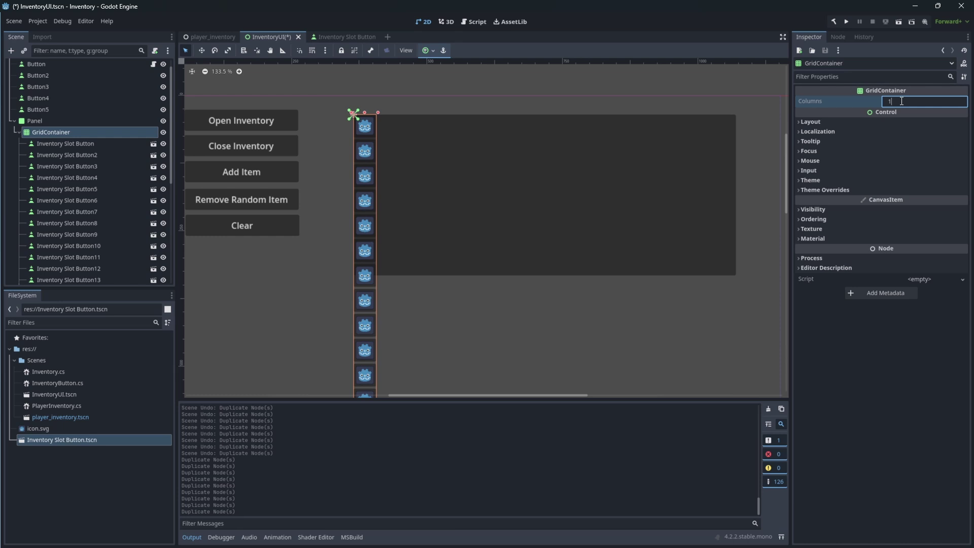
click(963, 100)
click(964, 100)
click(964, 100)
click(964, 100)
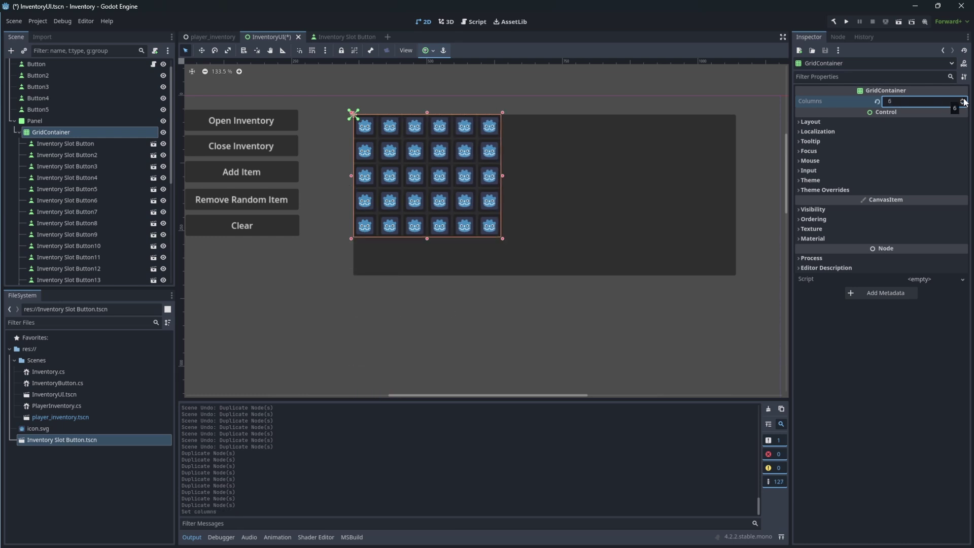
drag(964, 101, 964, 101)
scroll(609, 141, up, 1)
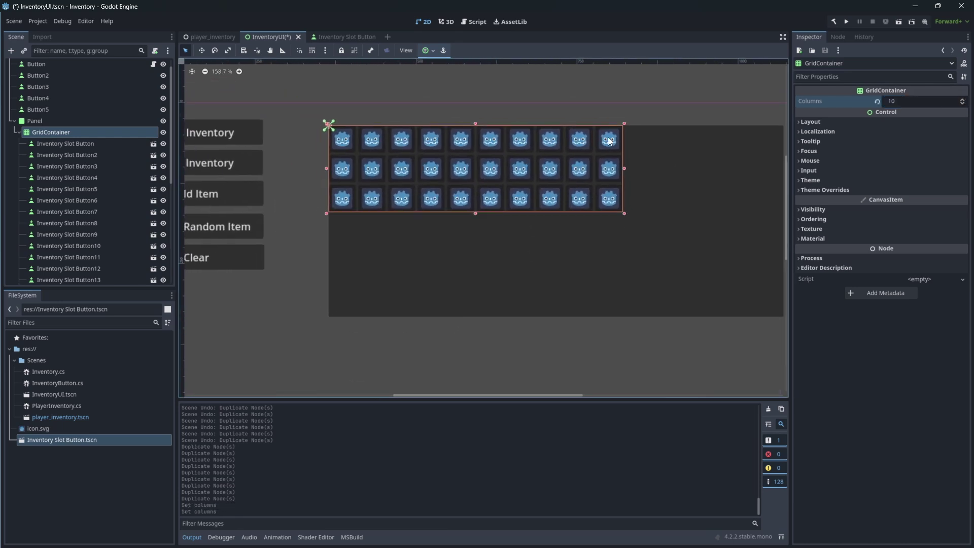
scroll(652, 347, down, 1)
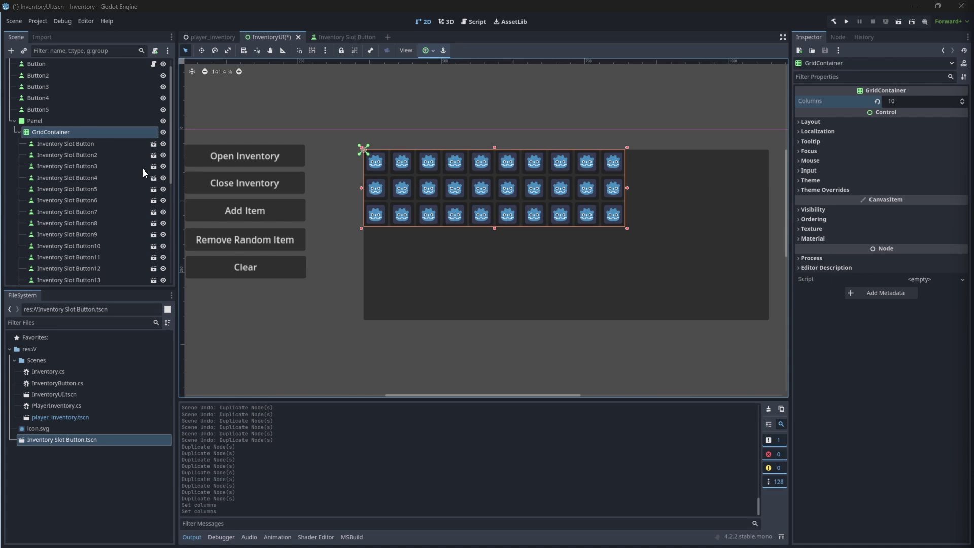
Step: Shrink the Panel so it fits around the slot grid
click(48, 111)
click(43, 121)
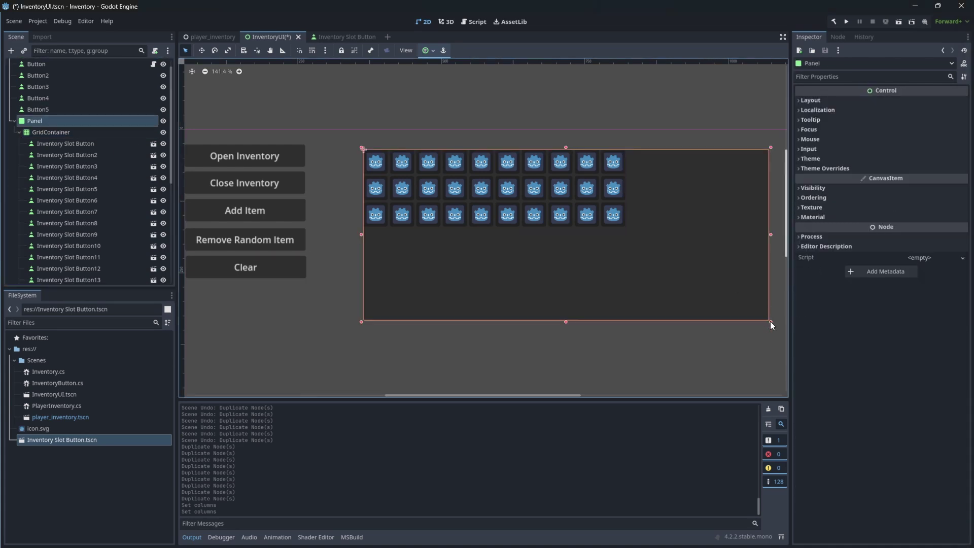
drag(771, 323, 630, 232)
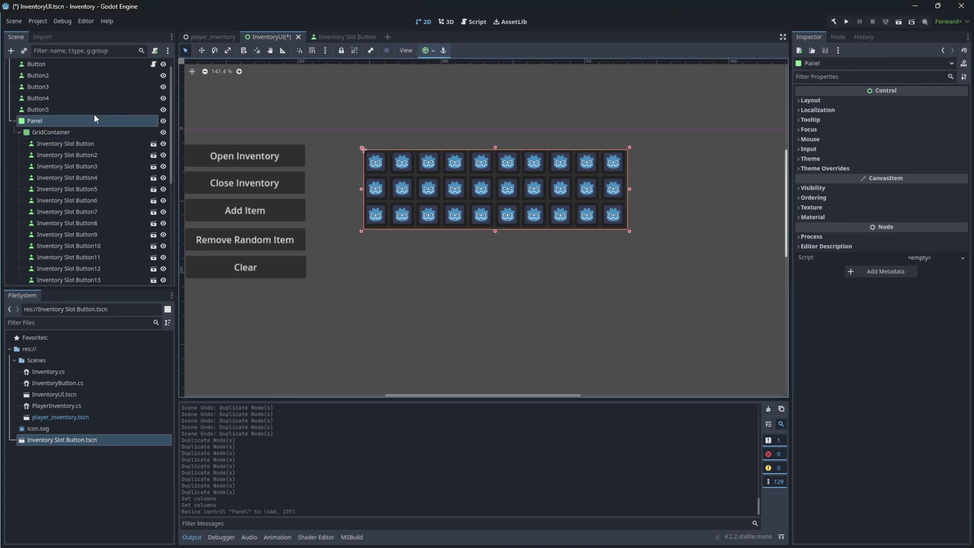
click(88, 132)
scroll(596, 203, up, 3)
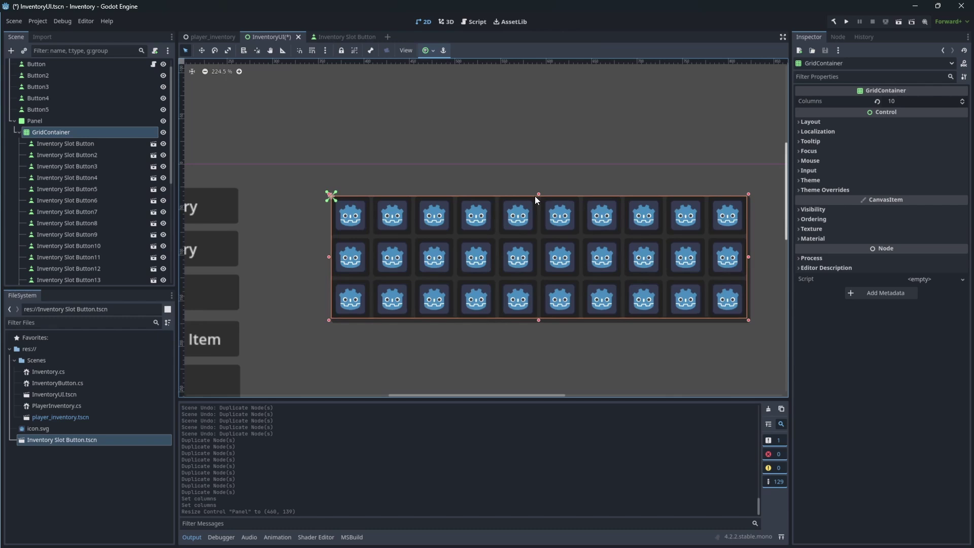
scroll(534, 195, up, 1)
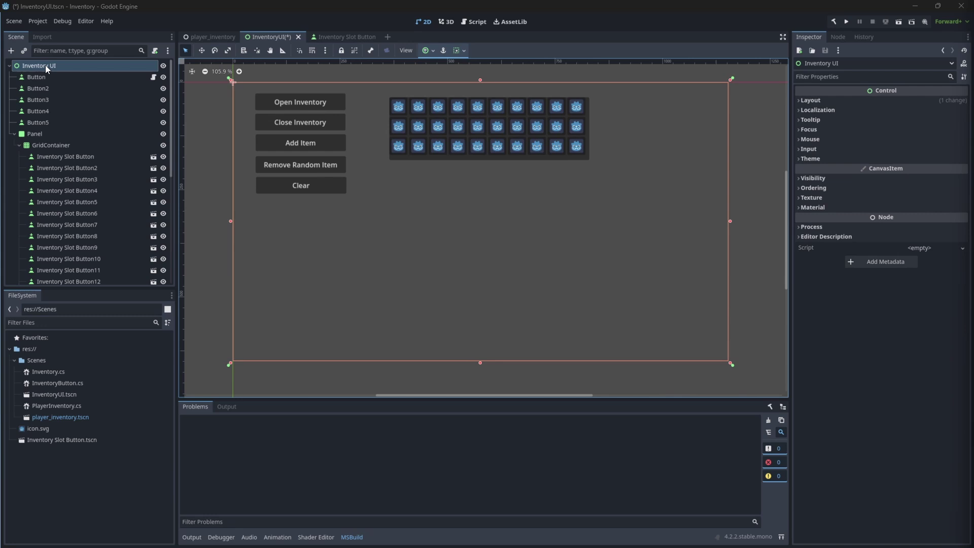
Step: Create and attach a new InventoryUI.cs script to the Inventory UI node
click(926, 248)
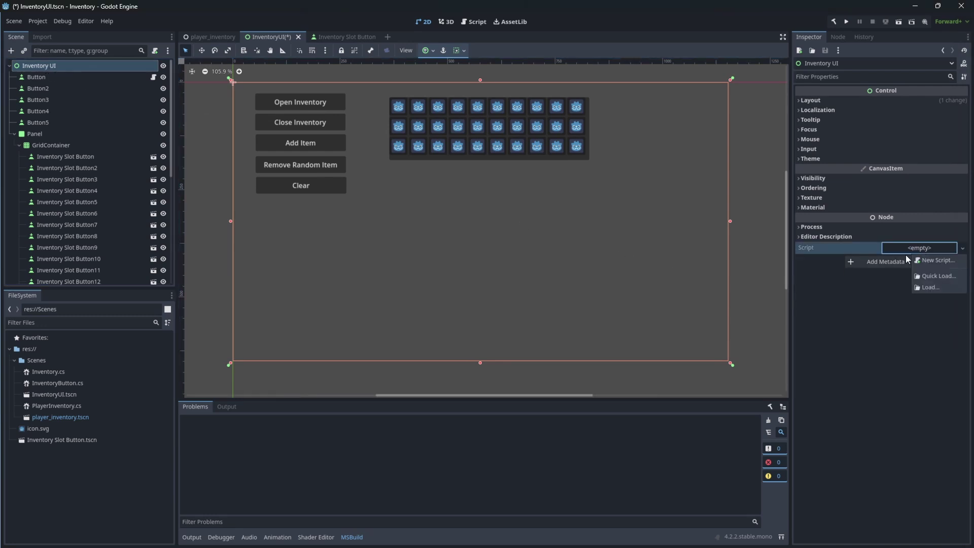
click(919, 263)
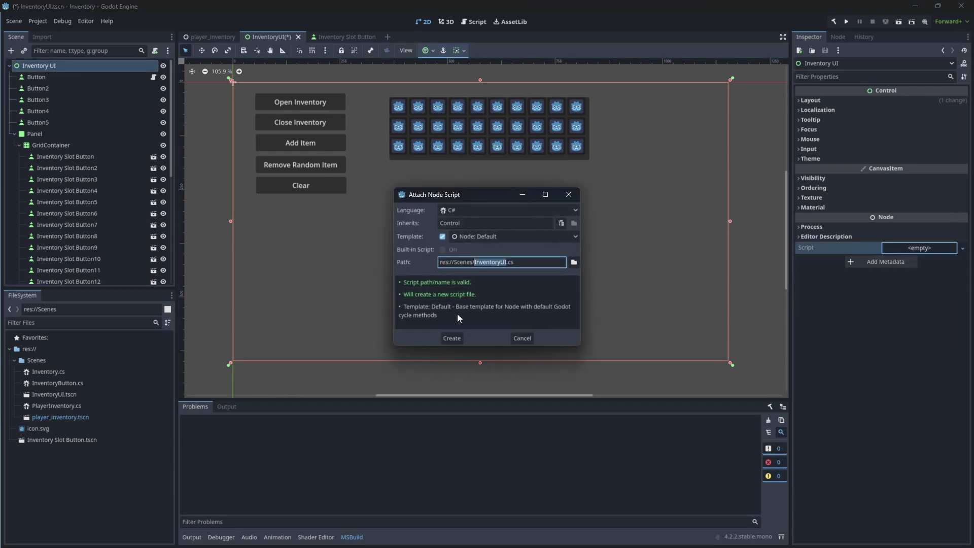
click(452, 338)
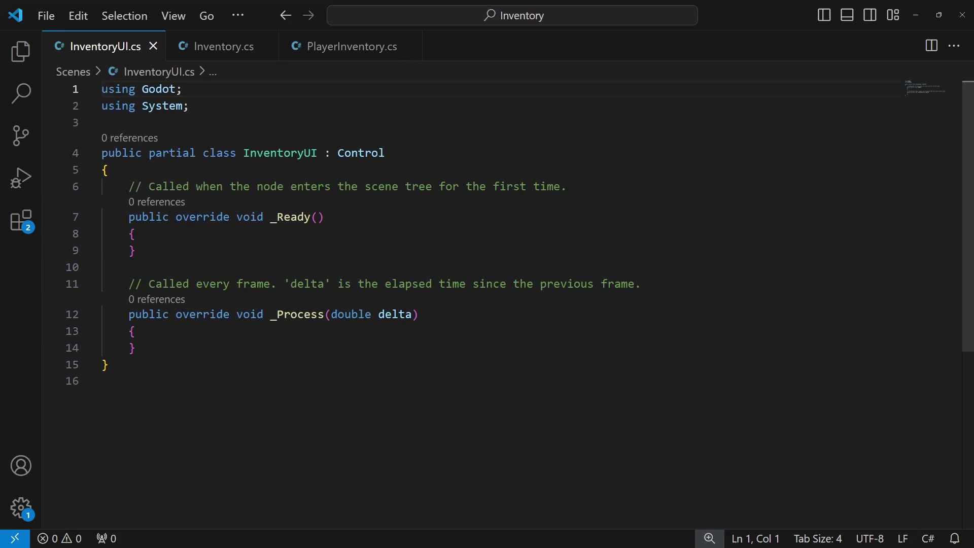
Step: Call Init(30); inside the _Ready method
click(206, 230)
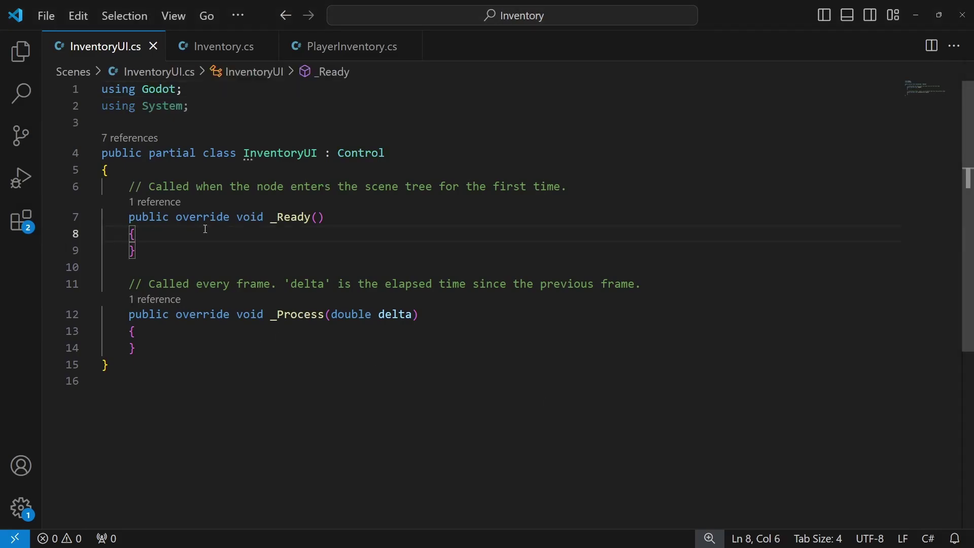
key(Return)
text(Init)
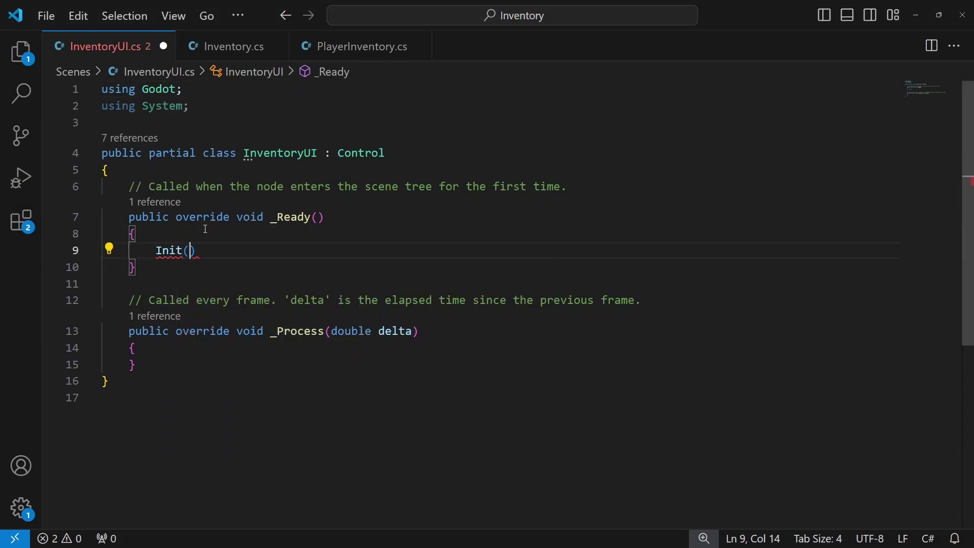
text((30);)
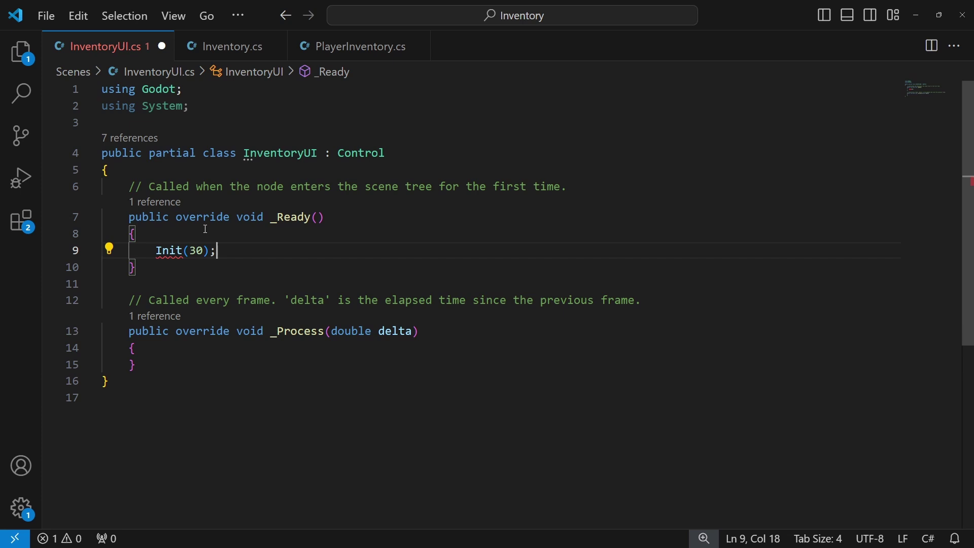
Step: Declare a public void Init(int size) method with an empty body block
click(211, 282)
click(178, 265)
key(Return)
key(Return)
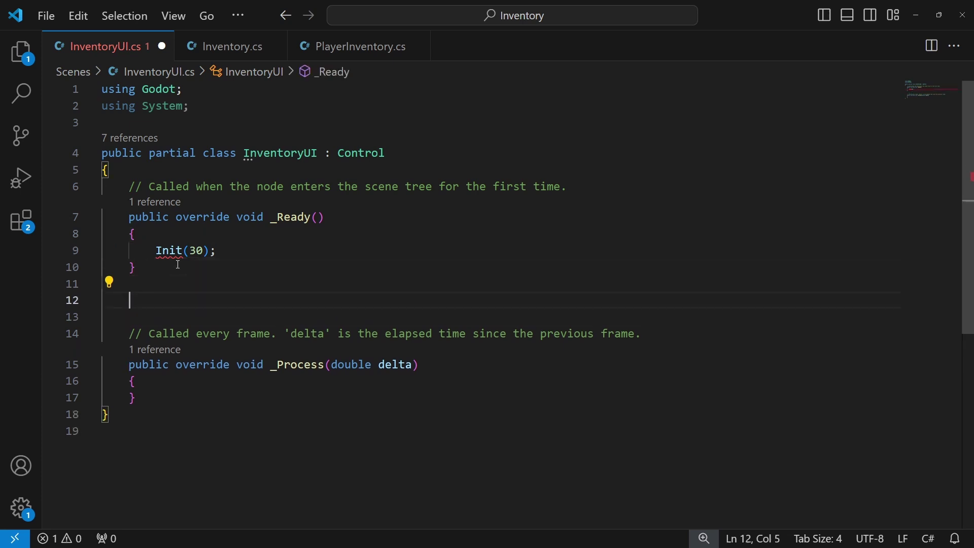
text(pu)
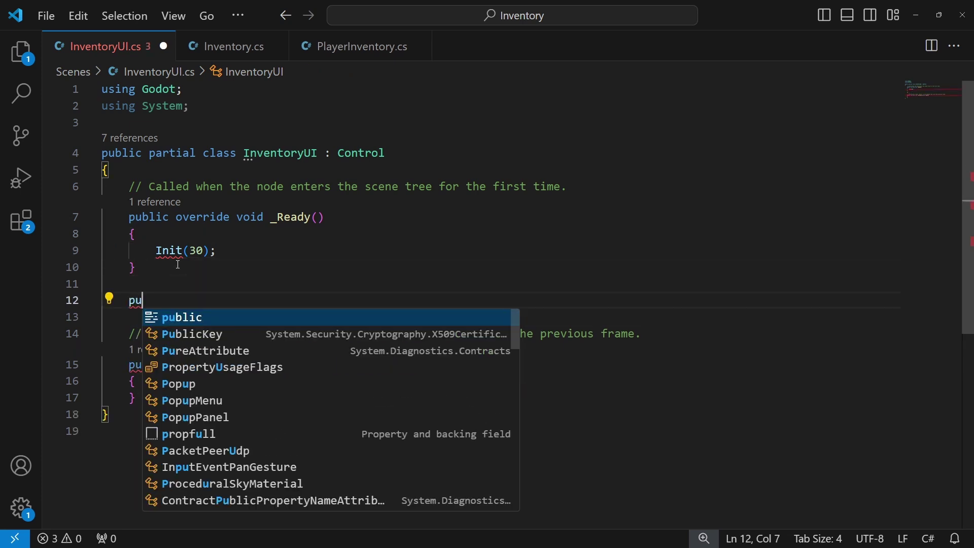
text(blic void )
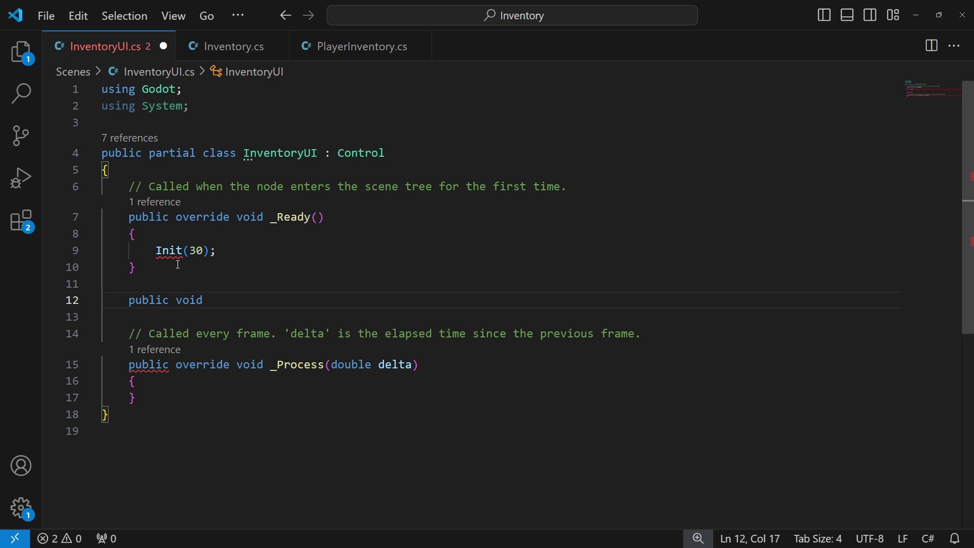
text(Init(3)
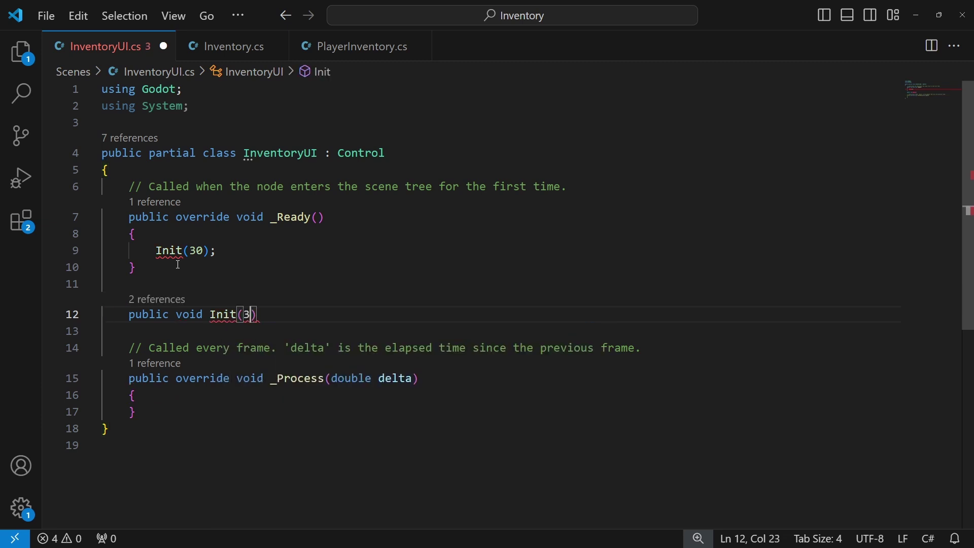
text(0))
key(BackSpace)
key(BackSpace)
key(BackSpace)
key(BackSpace)
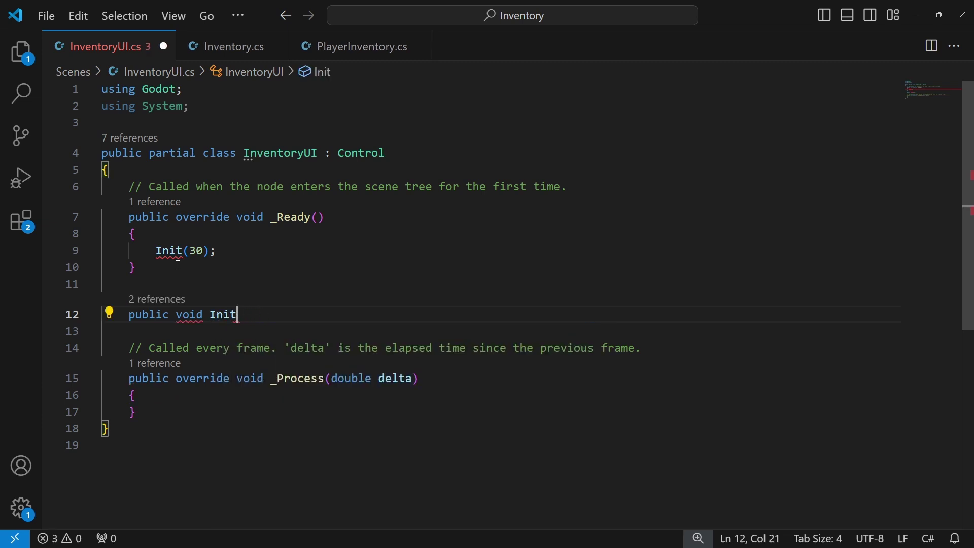
text((int si)
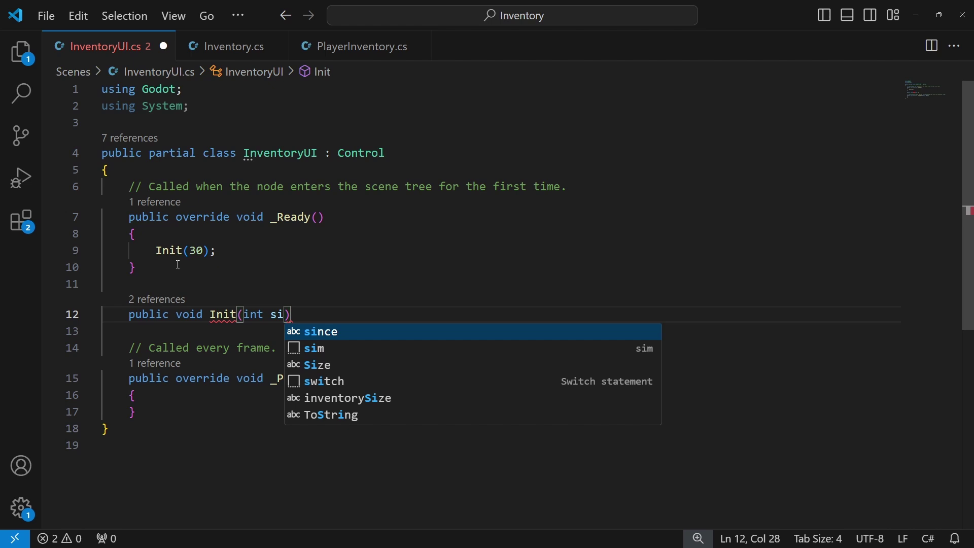
text(ze){})
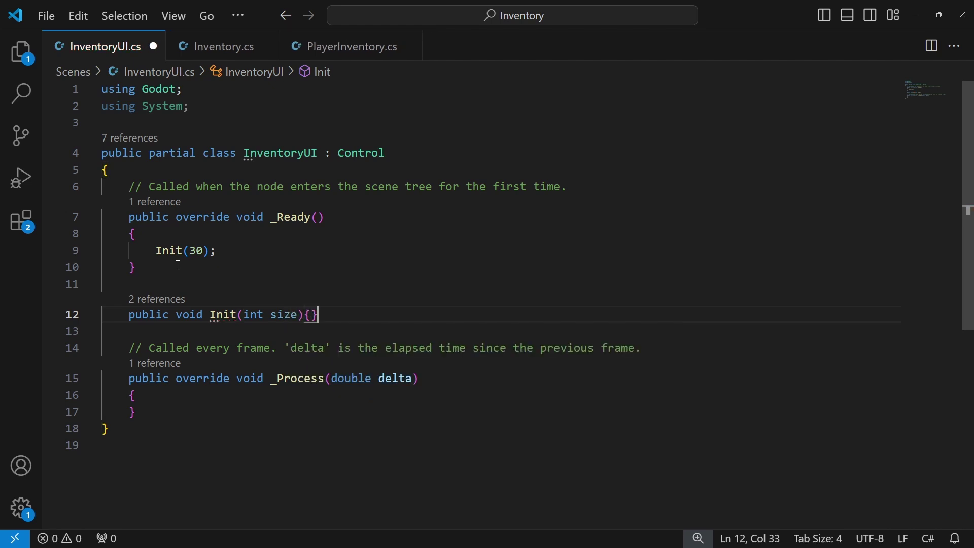
key(Left)
key(Left)
key(Return)
key(Right)
key(Return)
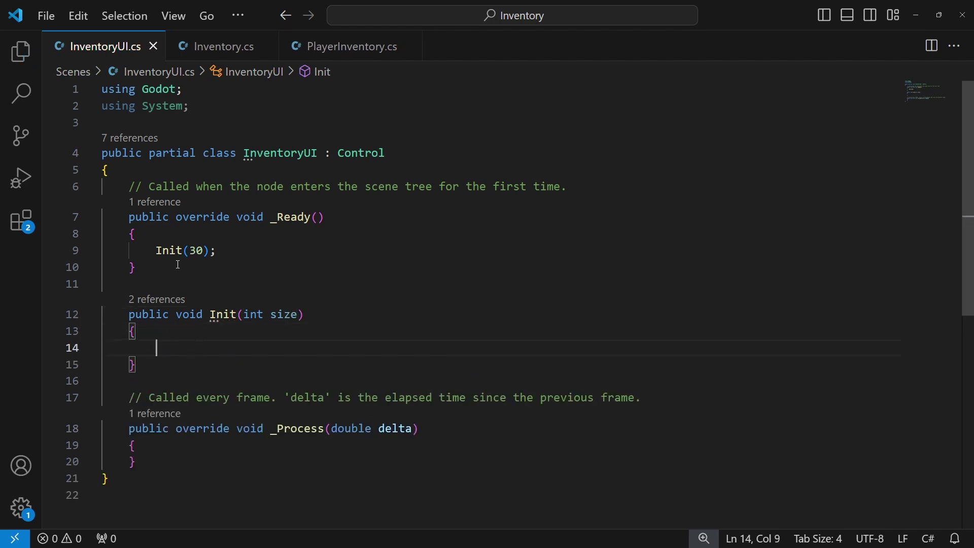
Step: Add [Export] Node panel; and [Export] PackedScene buttonPrefab; fields, then save
click(241, 174)
key(Return)
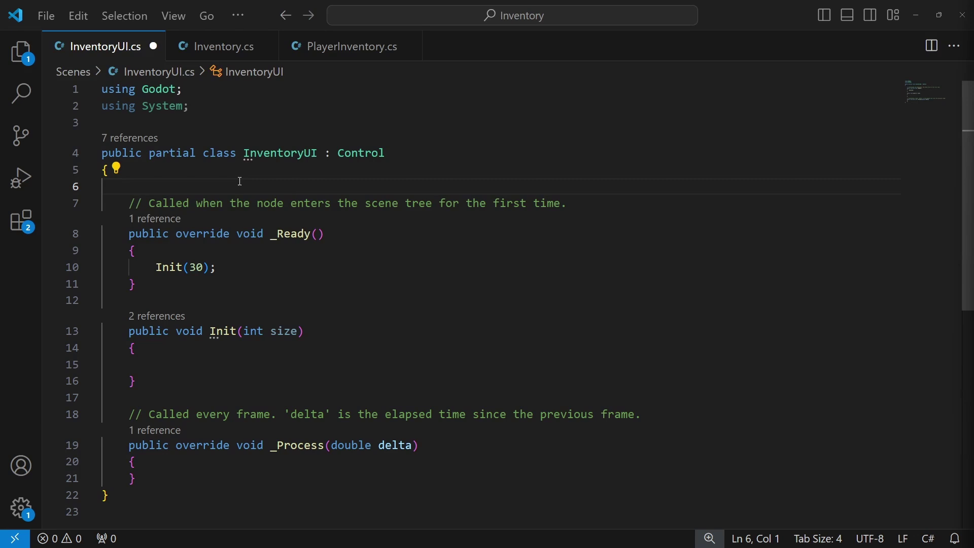
text([Export] N)
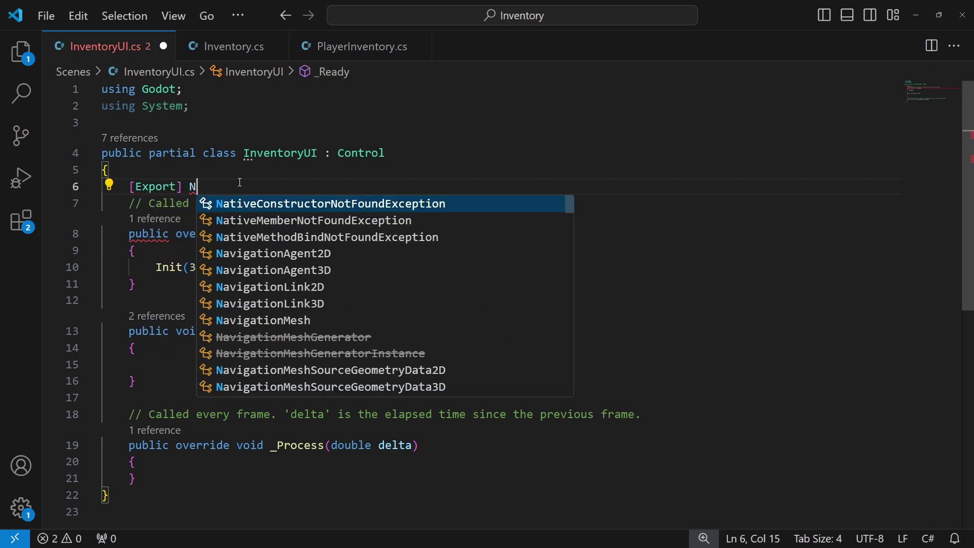
text(ode panel;)
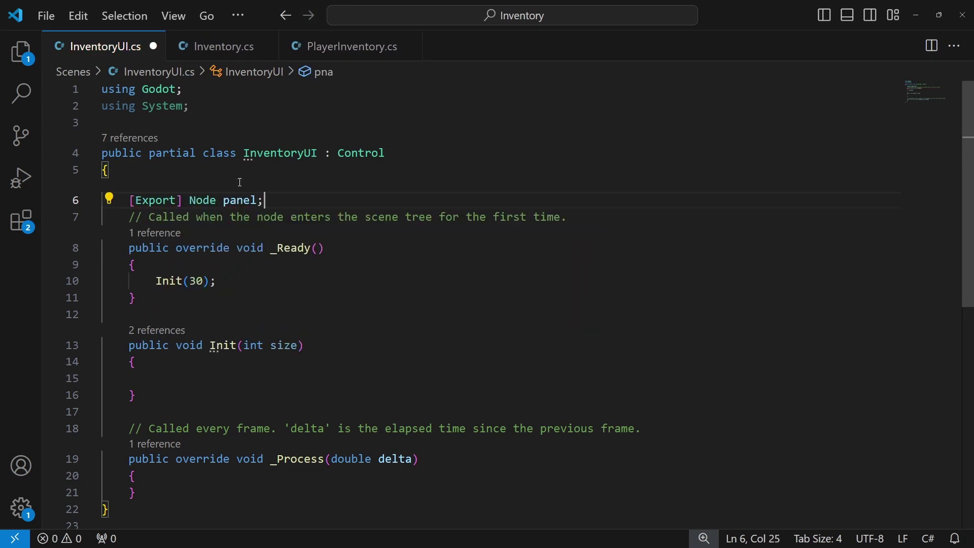
key(Return)
text([Export] Pack)
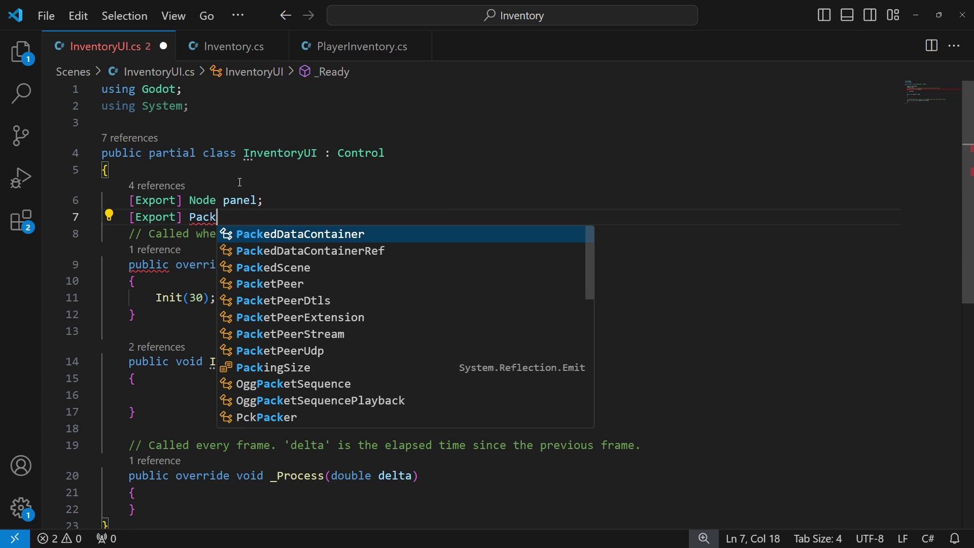
text(edScene )
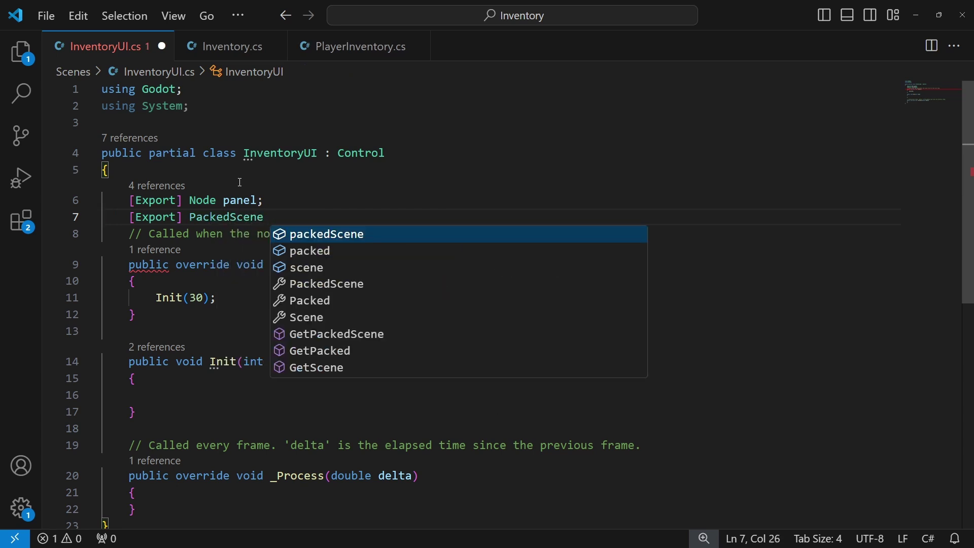
text(b)
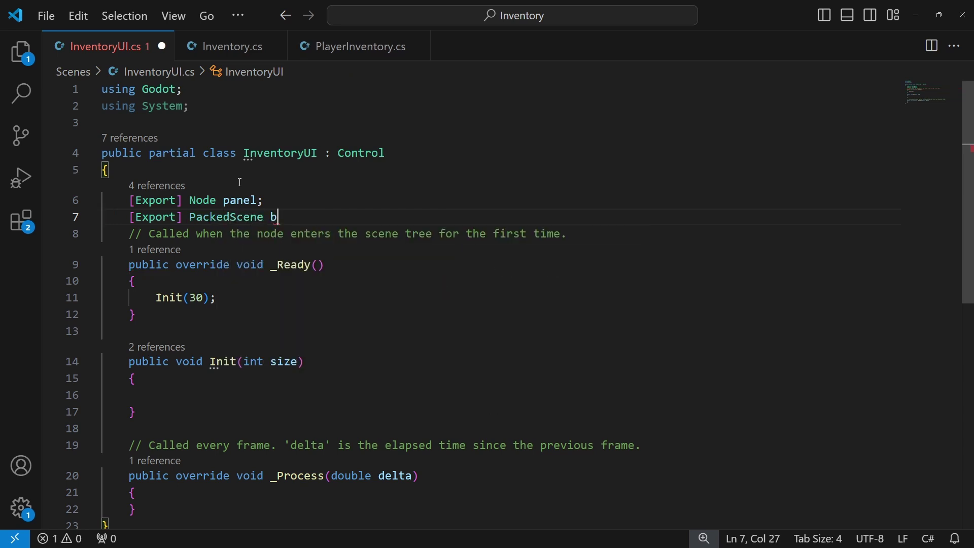
text(uttonPrefab)
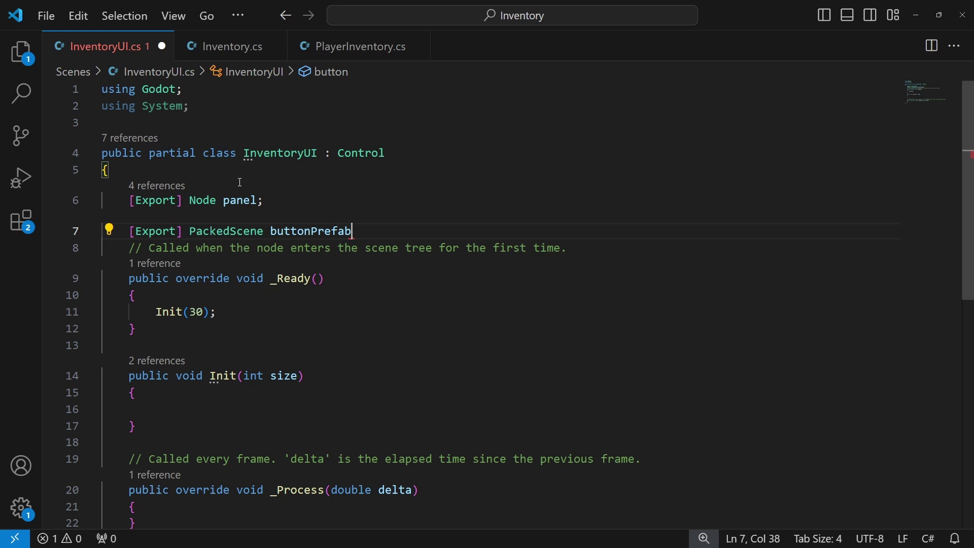
text(;)
key(ctrl+s)
key(Return)
key(ctrl+s)
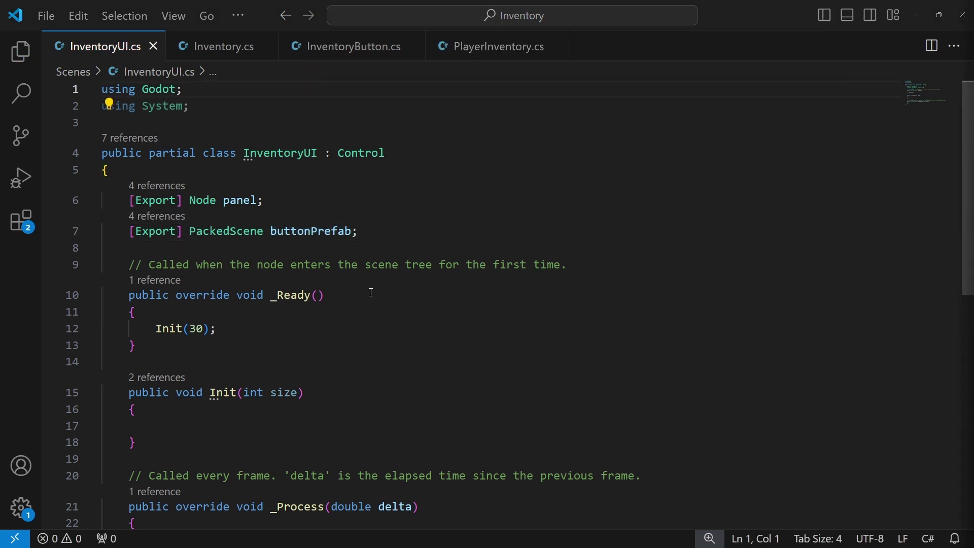
key(alt+Tab)
Step: Rebuild, then set Panel to GridContainer and Button Prefab to the slot button scene
click(833, 21)
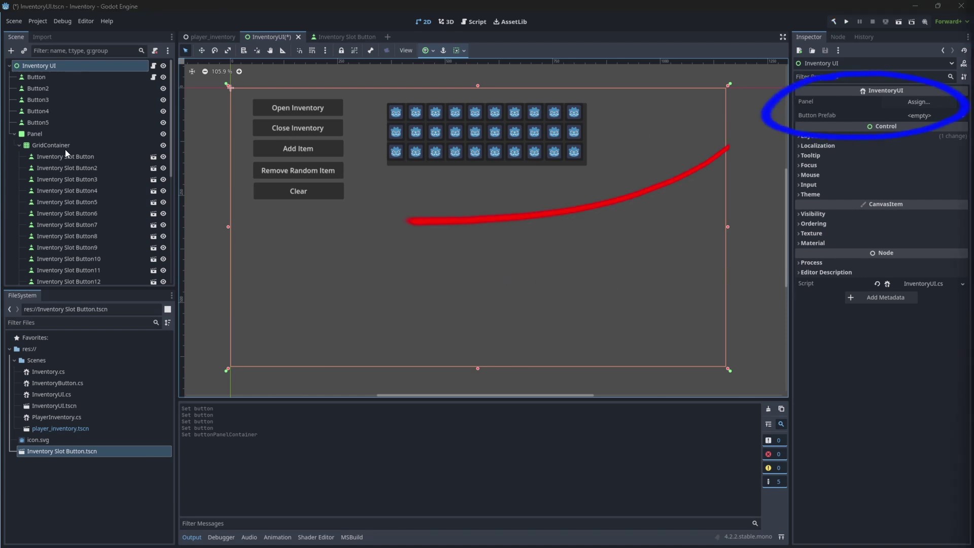
drag(59, 146, 905, 102)
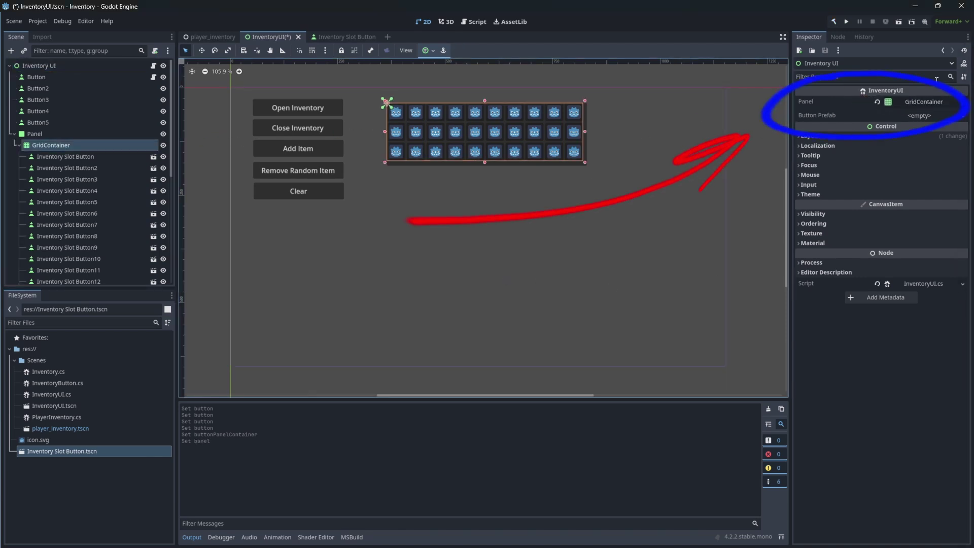
drag(48, 457, 911, 119)
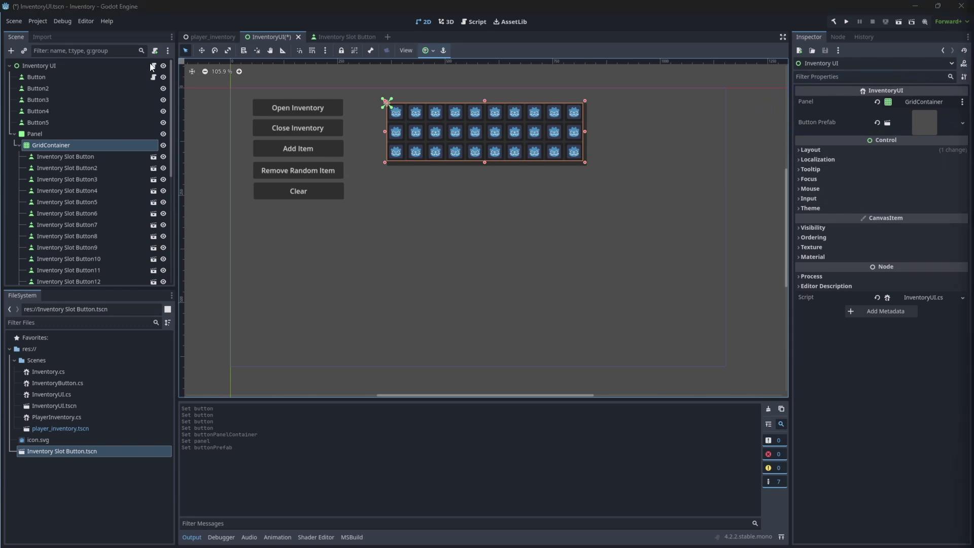
Step: Delete all 30 Inventory Slot Button nodes and select the Inventory UI root
click(108, 159)
scroll(119, 219, down, 6)
shift+click(104, 278)
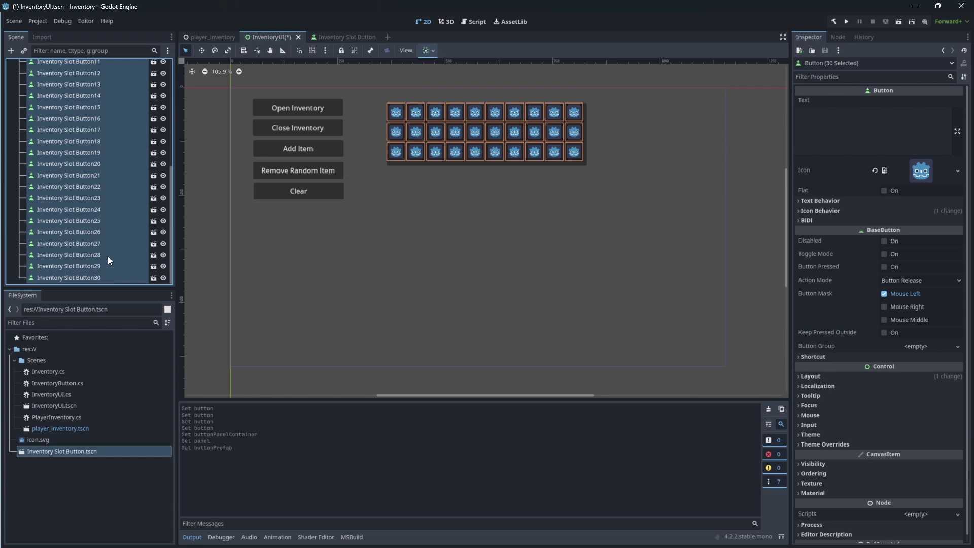
key(Delete)
click(489, 281)
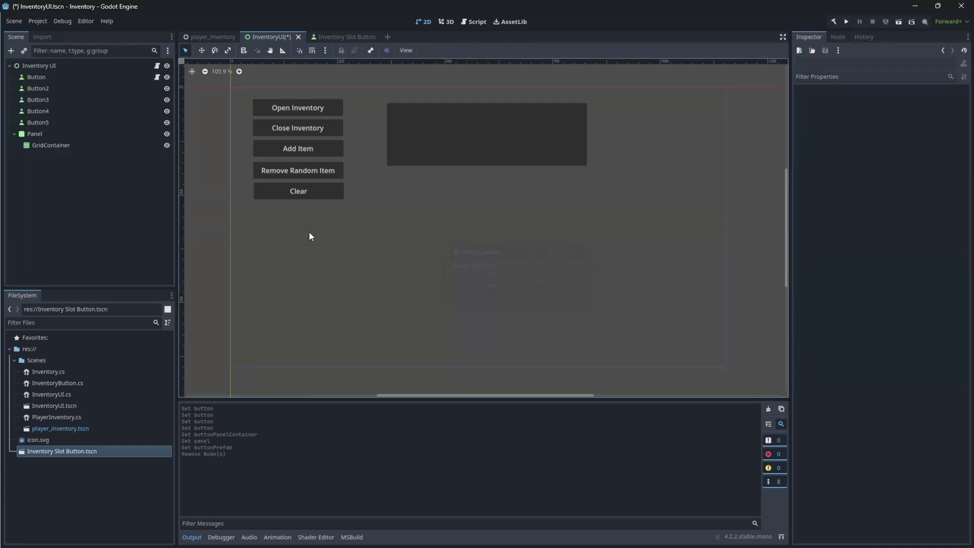
click(56, 65)
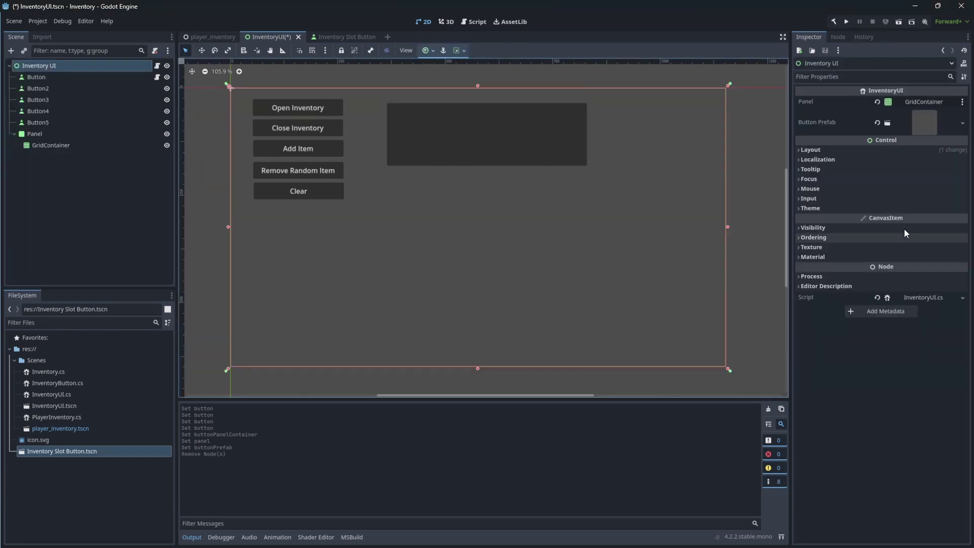
Step: Inside Init, add a for loop running from 0 to size
click(924, 297)
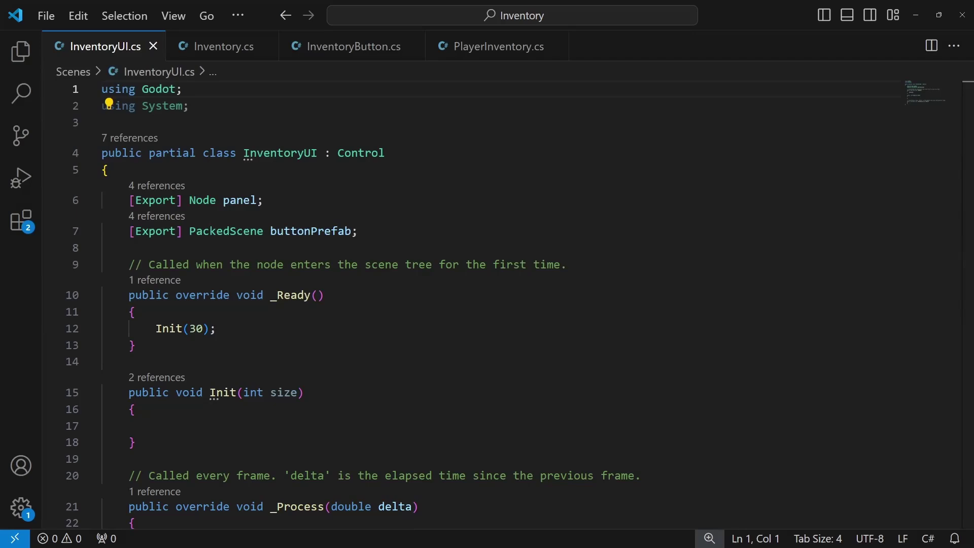
click(253, 421)
scroll(299, 440, down, 1)
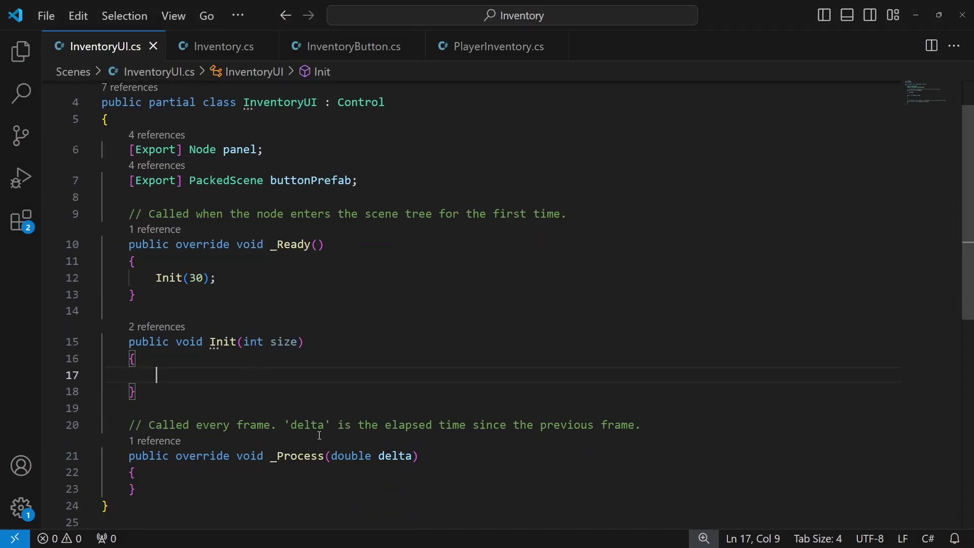
text(for(int i = 0;)
text( i < size; i)
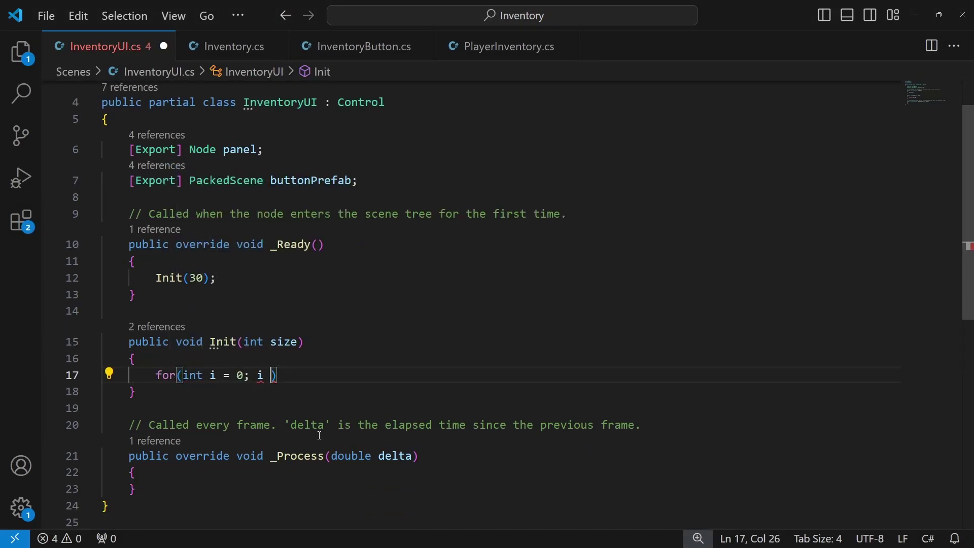
text(++) {)
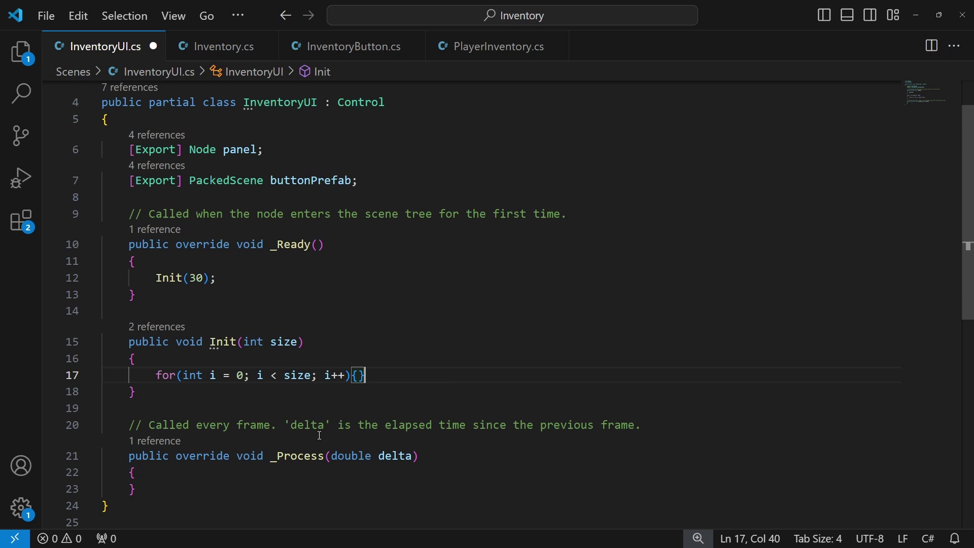
key(Return)
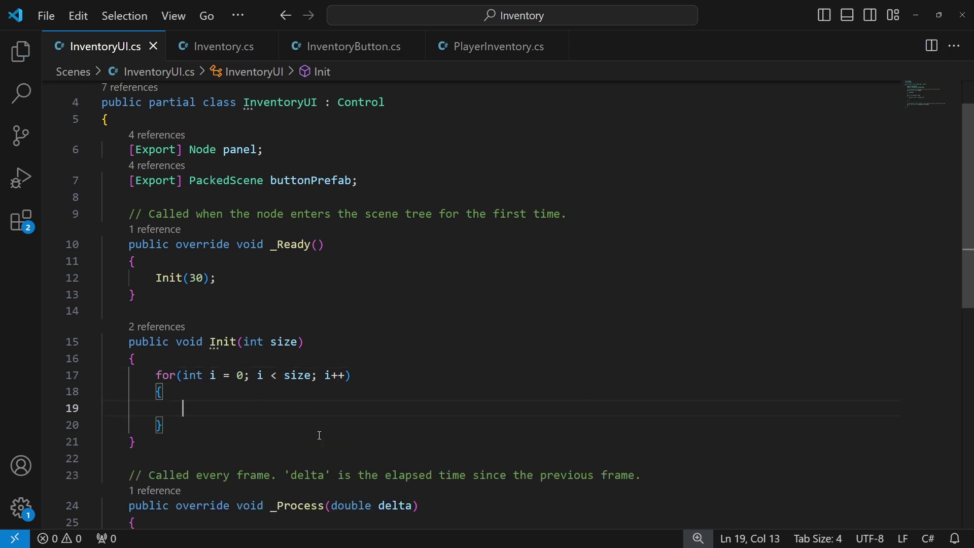
Step: In the loop, instantiate buttonPrefab, add it with panel.AddChild(button);, and save
text(Node butto)
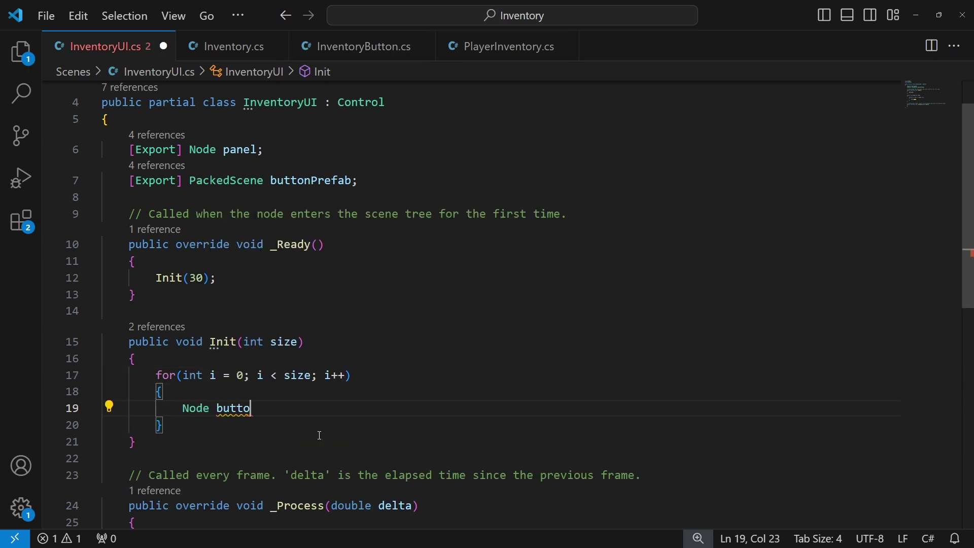
text(n = )
text(butt)
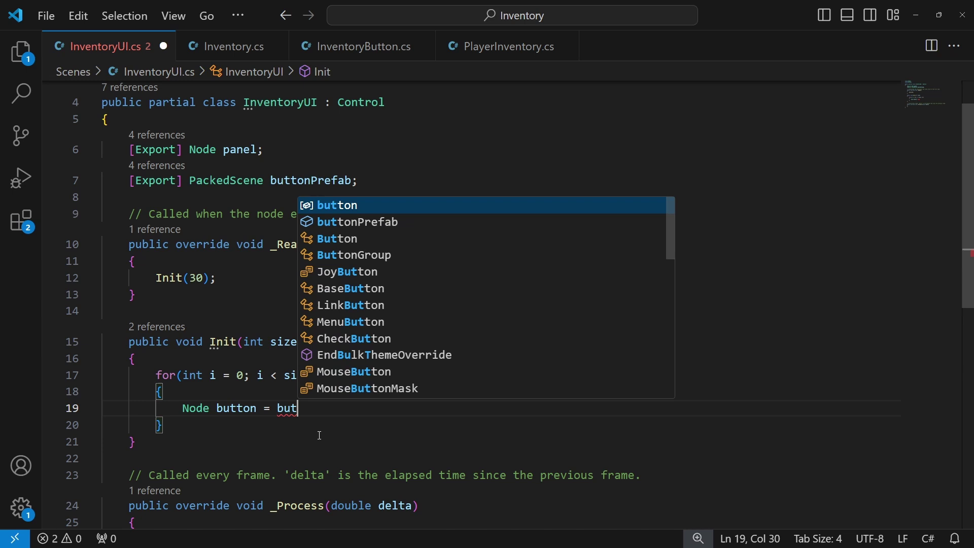
key(Down)
text(.I)
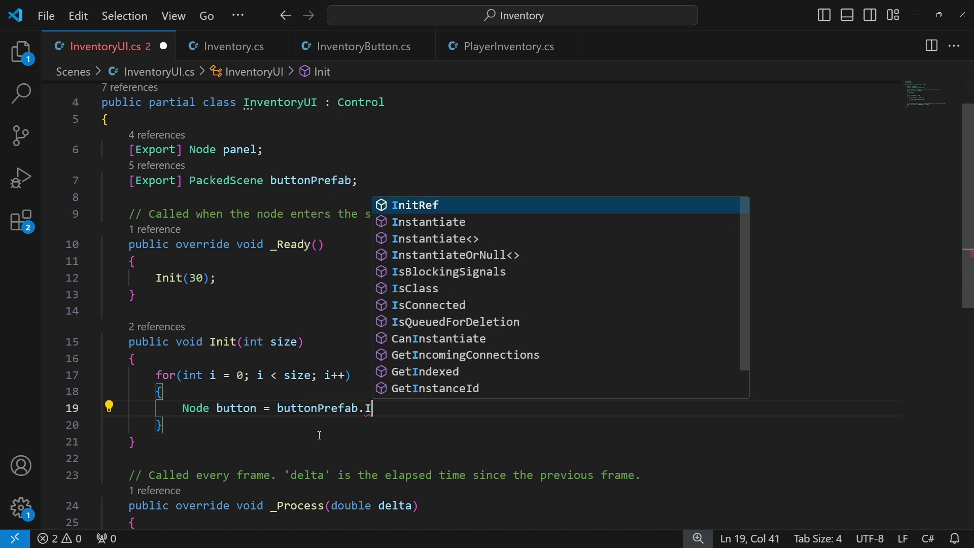
text(nstan)
key(Tab)
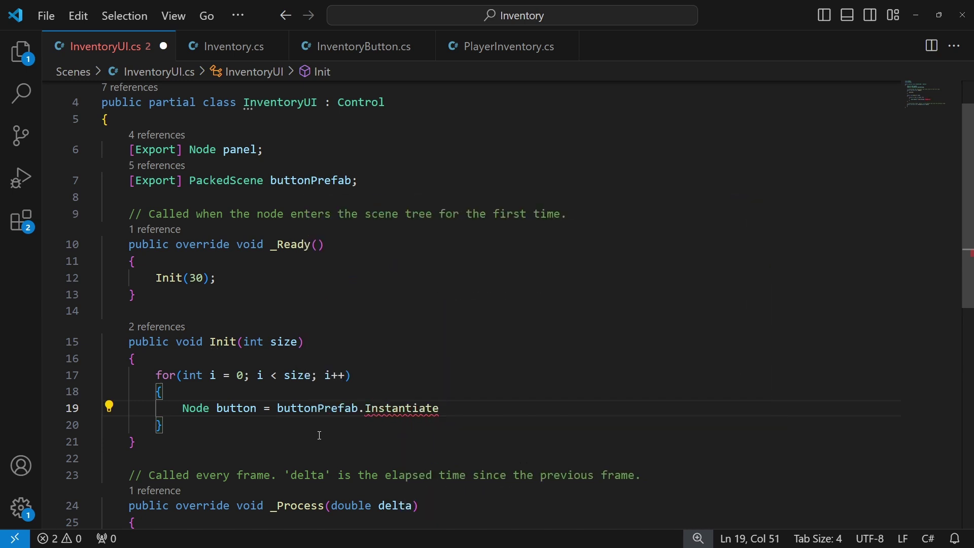
text(();)
key(Return)
text(p)
key(Tab)
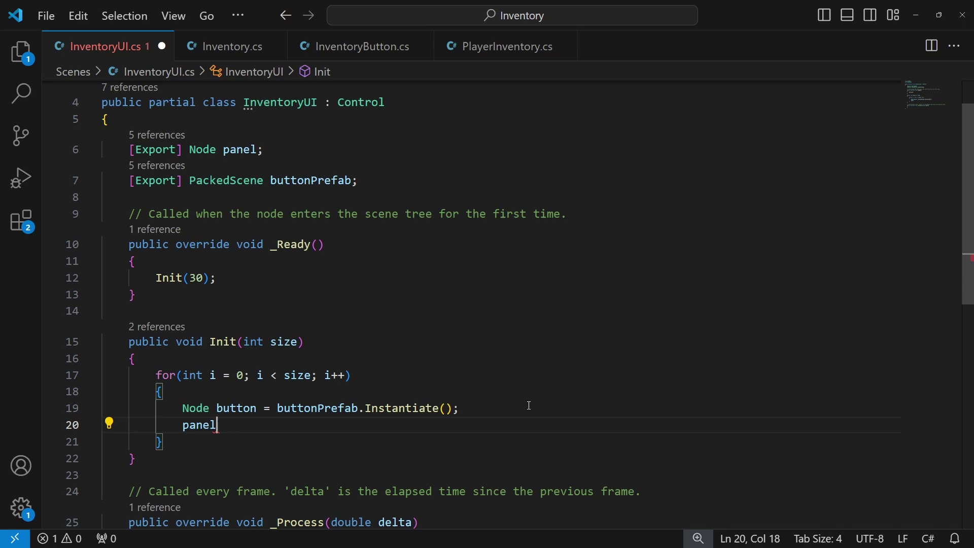
text(.)
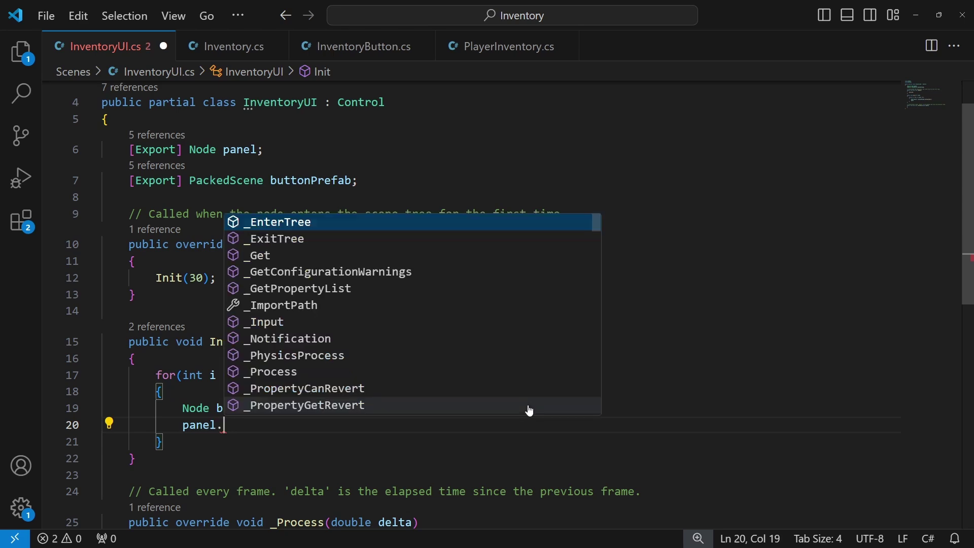
text(add)
key(Tab)
text(()
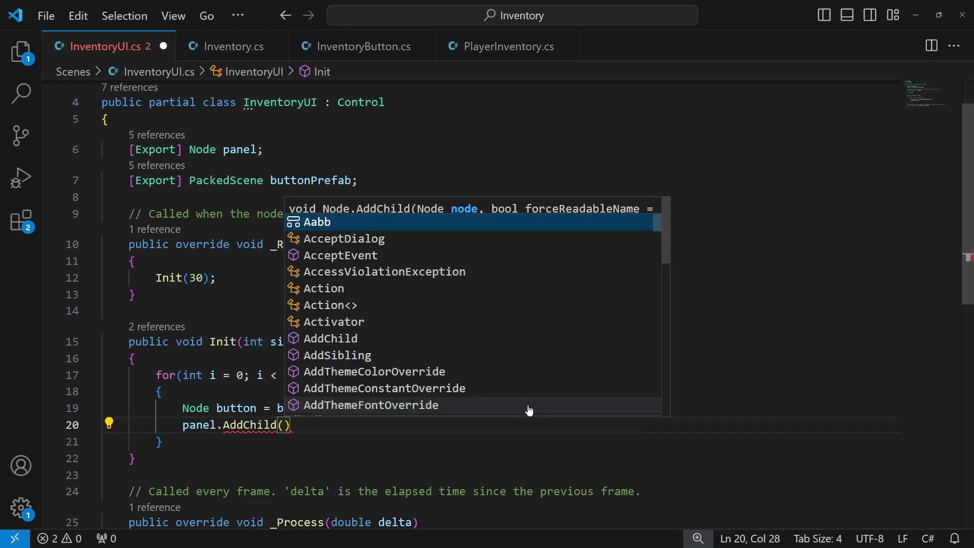
text(button);)
key(ctrl+s)
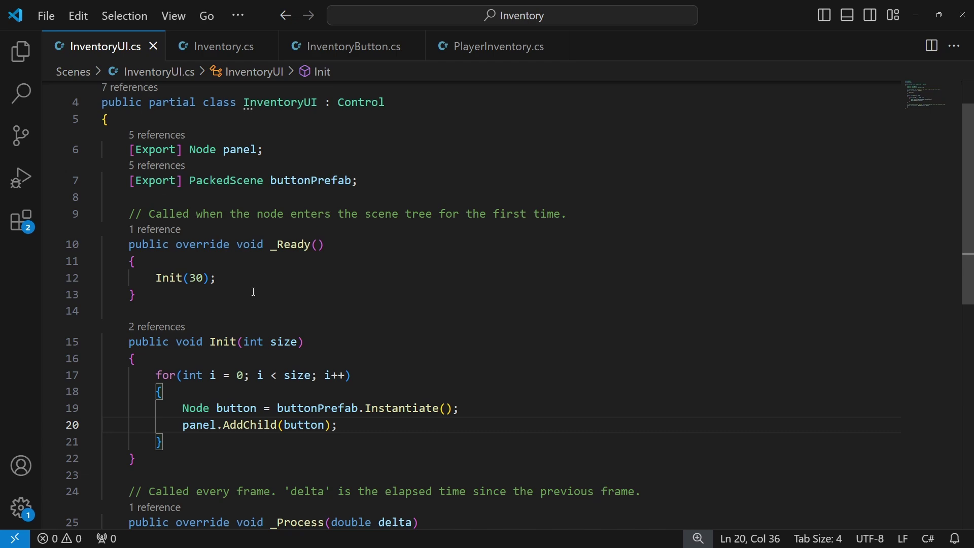
key(alt+Tab)
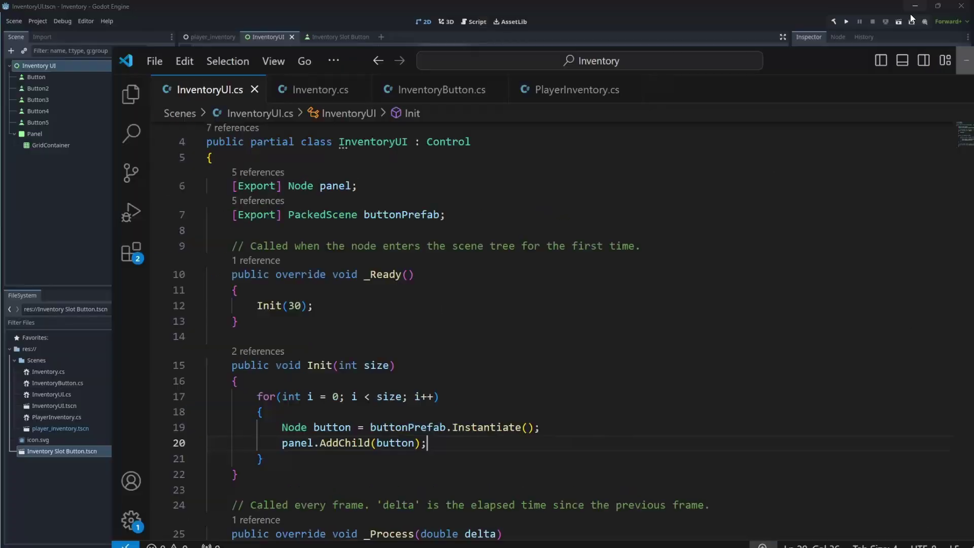
Step: Run the game with 30 slots, then change Init's count to 15 and rerun
click(847, 21)
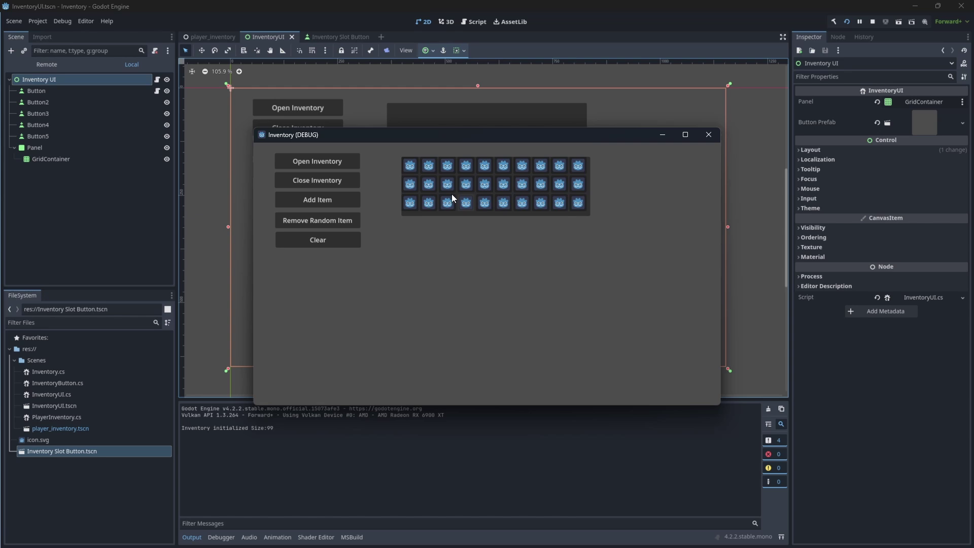
click(709, 135)
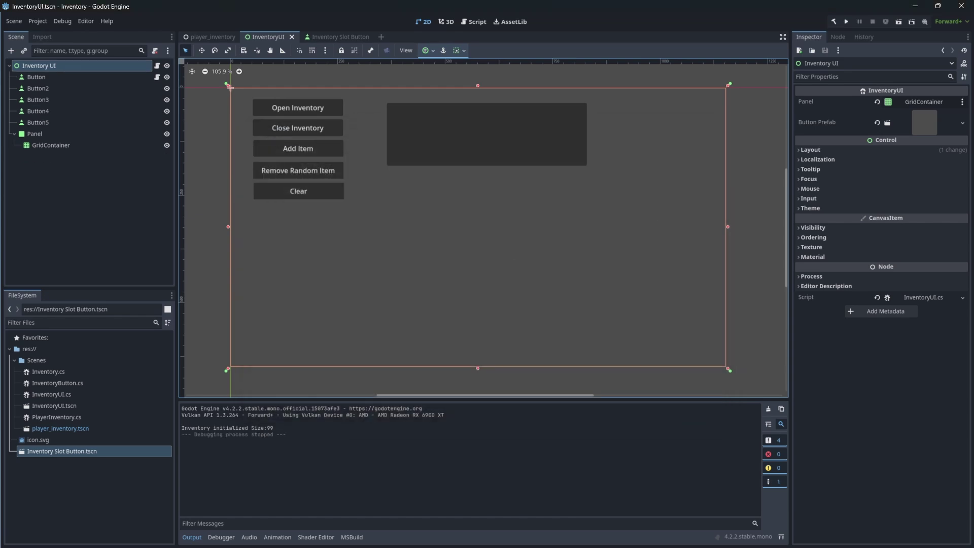
key(alt+Tab)
double_click(197, 278)
text(15)
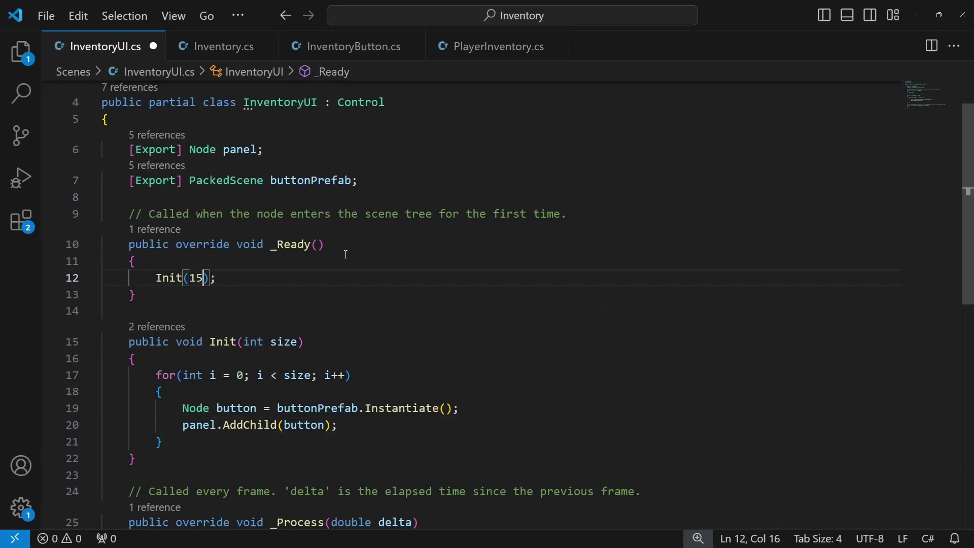
click(923, 8)
click(847, 21)
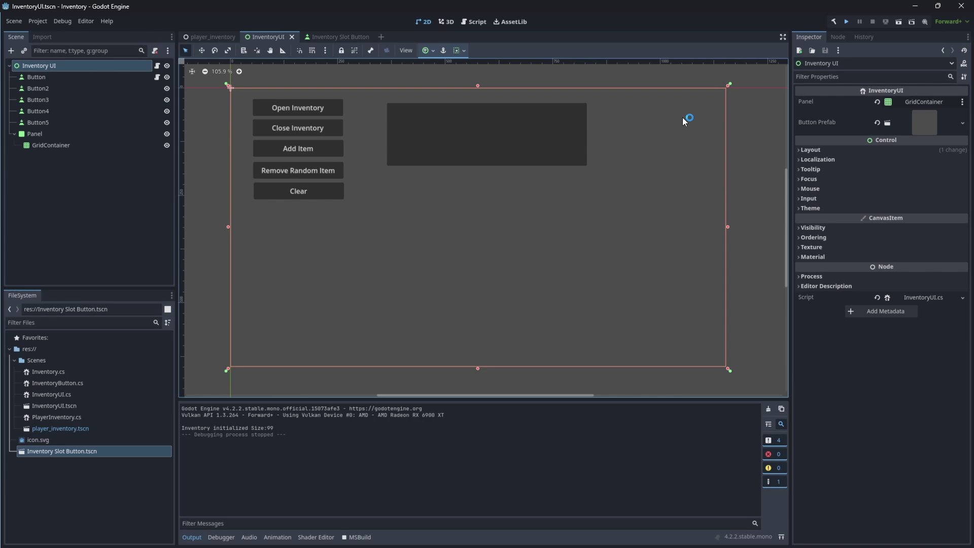
Step: Change the slot count to 24 and check the grid in the running game
click(708, 134)
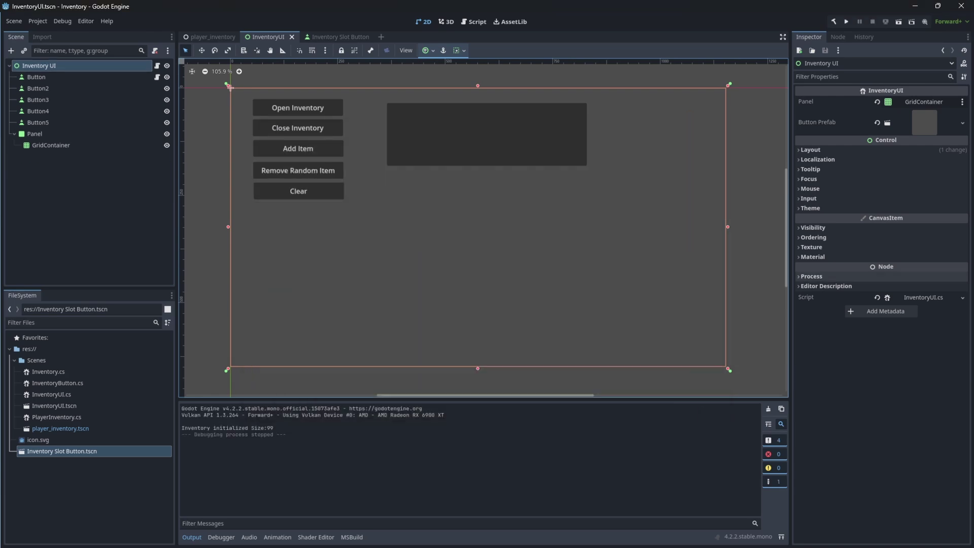
key(alt+Tab)
double_click(198, 278)
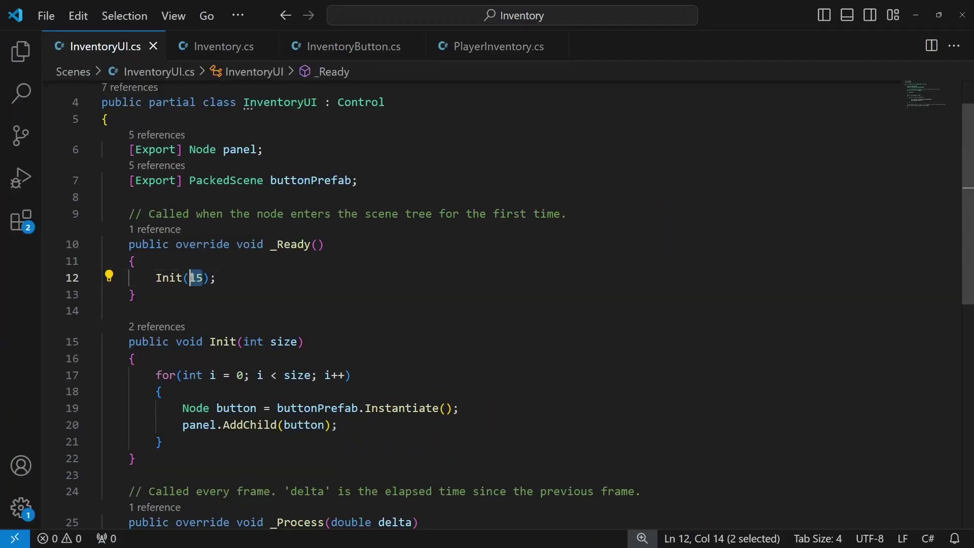
text(24)
click(710, 214)
click(916, 16)
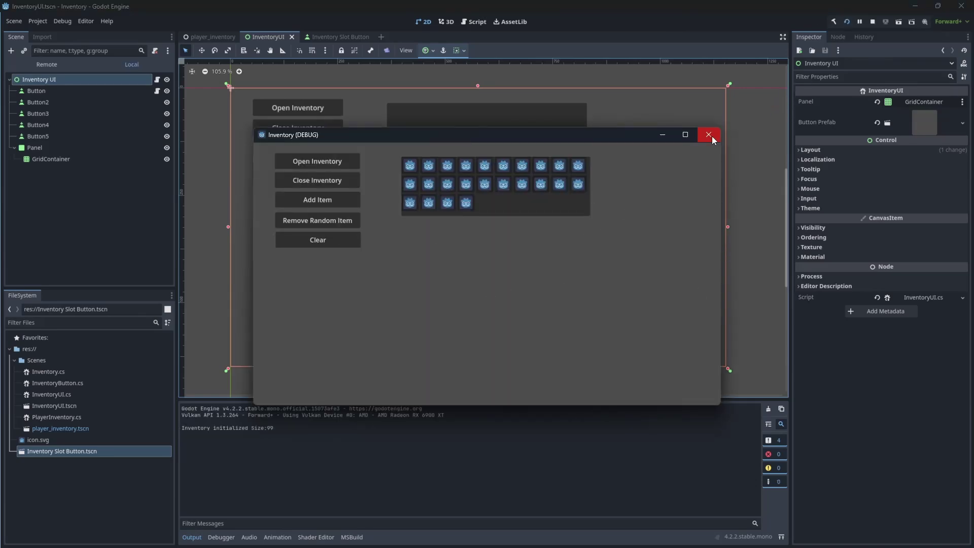
click(709, 135)
Step: Back in the Godot editor, select the Button node
key(alt+Tab)
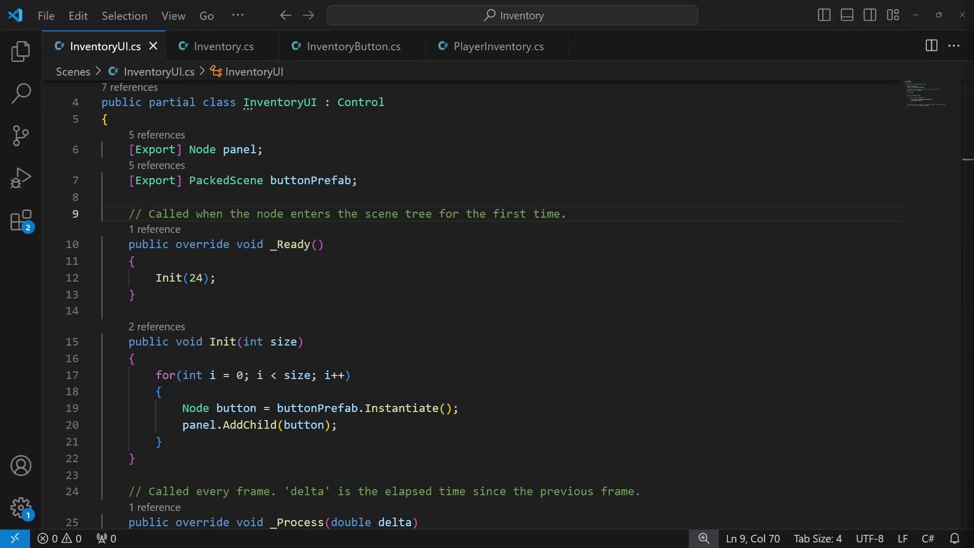
click(919, 15)
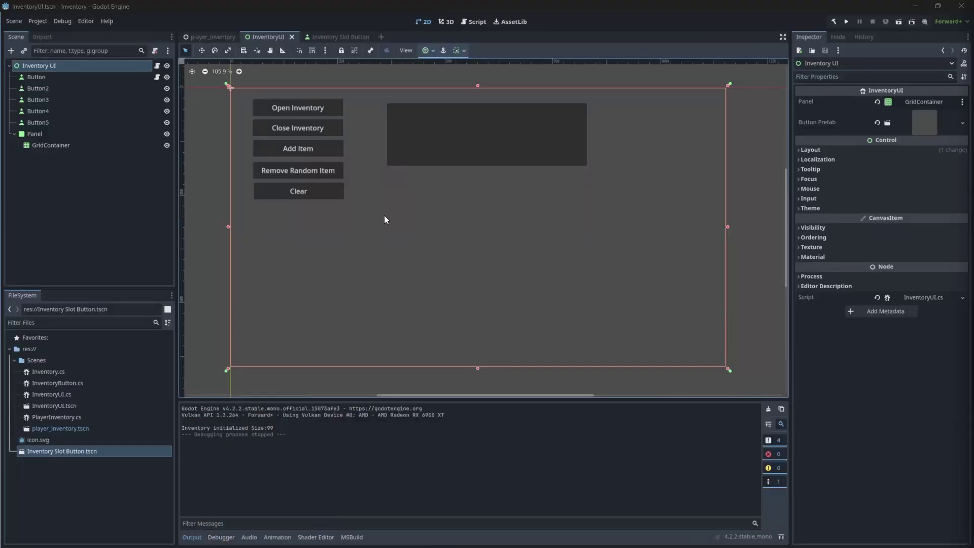
click(92, 78)
Step: Remove the InventoryButton script from the Button node and save the InventoryUI scene
click(158, 78)
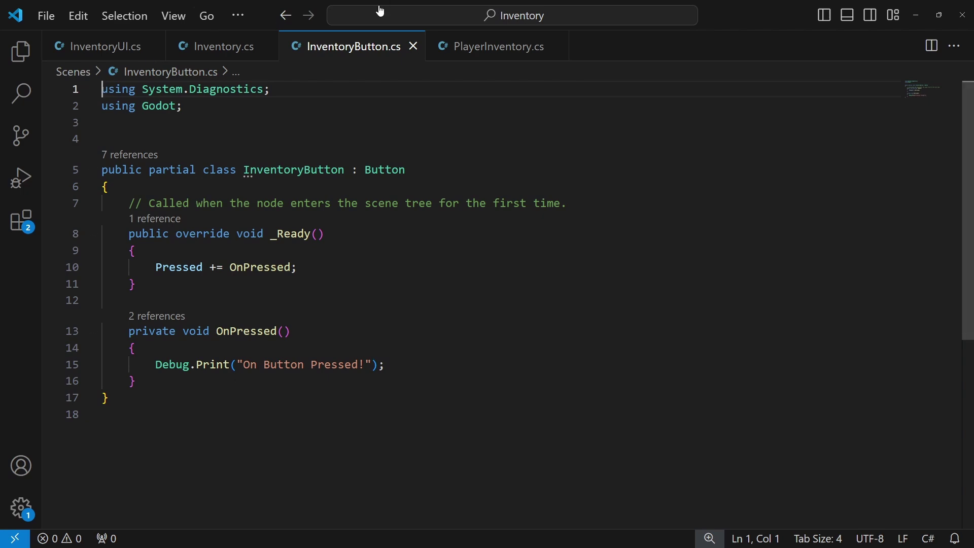
click(415, 46)
click(918, 15)
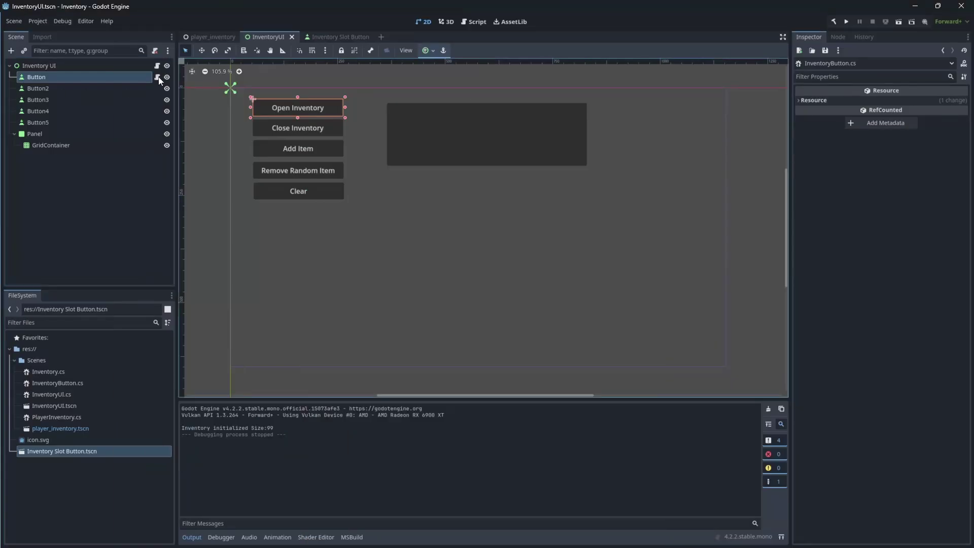
click(54, 77)
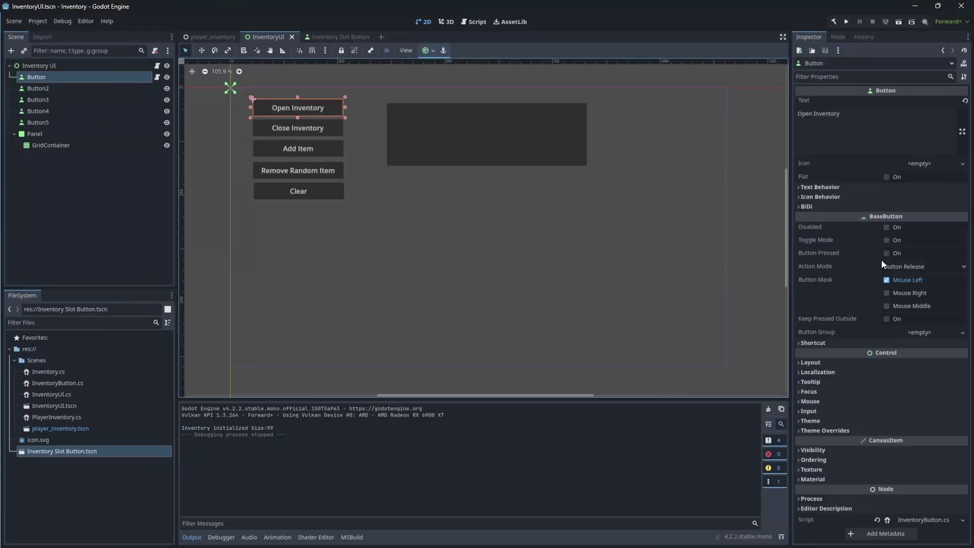
click(876, 520)
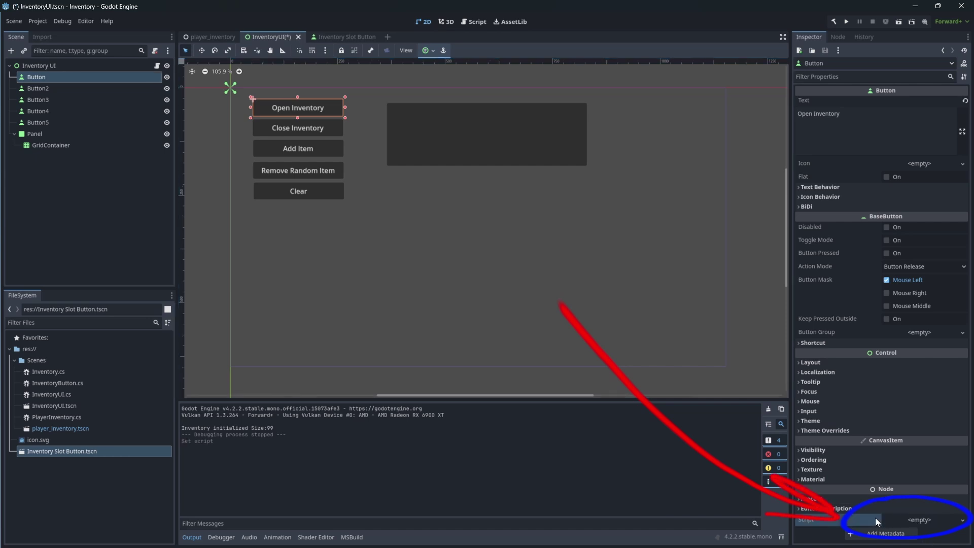
key(ctrl+s)
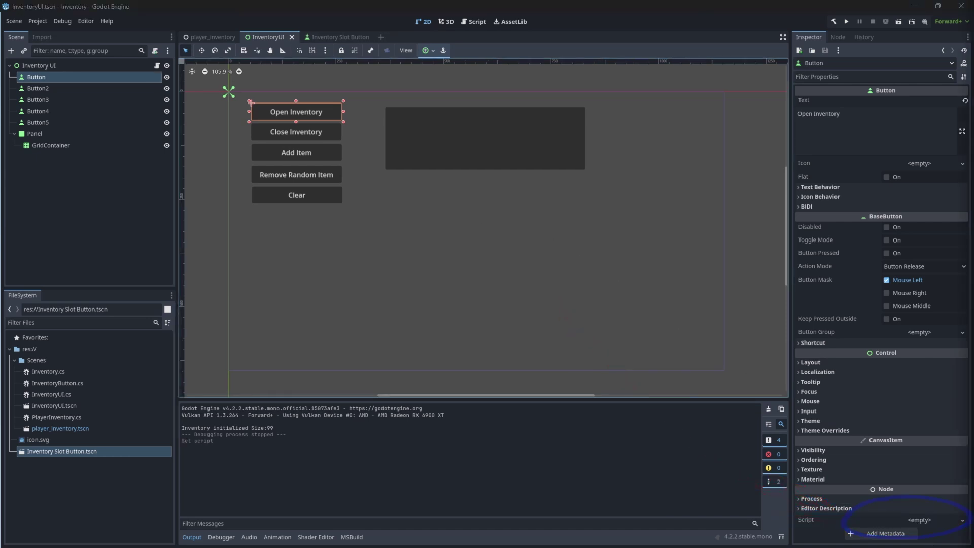
Step: Attach InventoryButton.cs to the Inventory Slot Button root and open it
click(349, 36)
scroll(884, 370, down, 5)
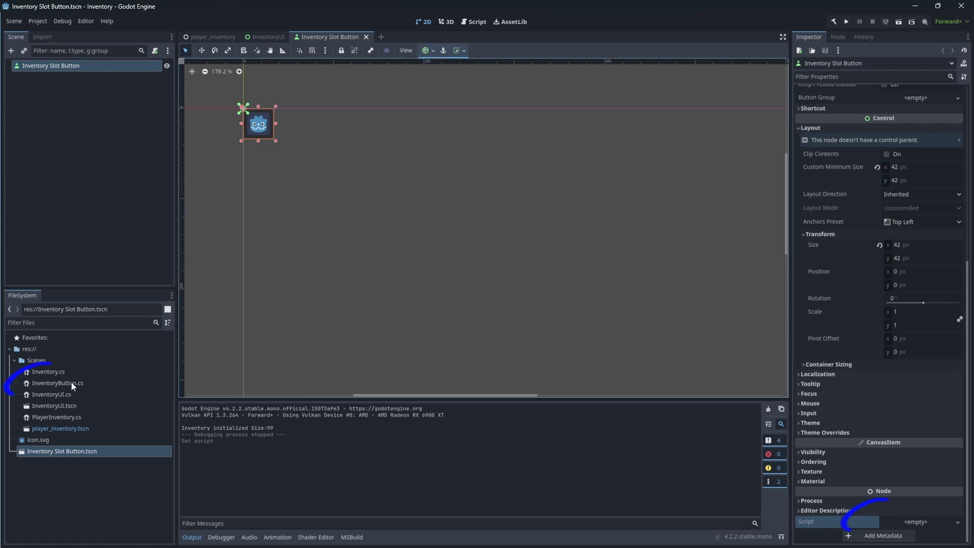
drag(61, 383, 901, 523)
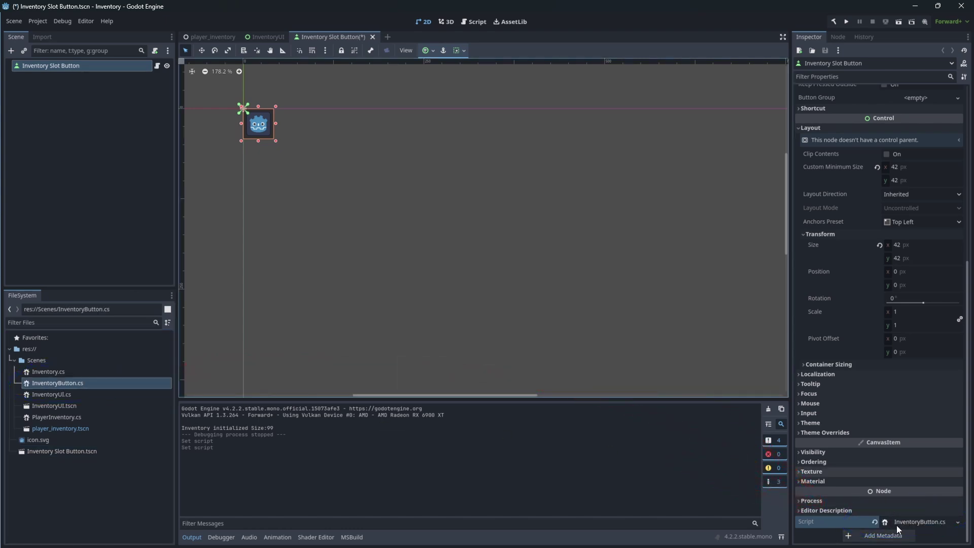
click(899, 522)
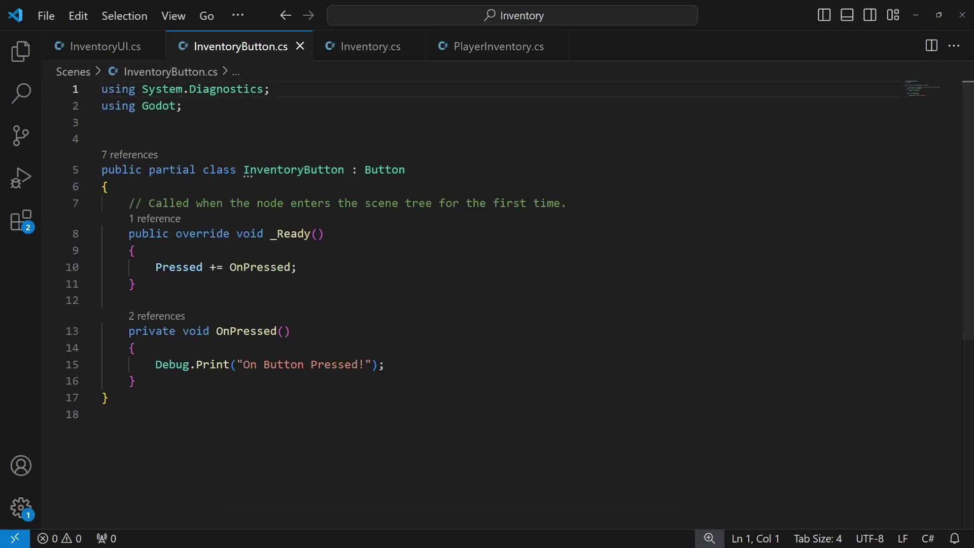
Step: Add an int id; field at the top of the InventoryButton class
click(210, 187)
key(Return)
key(Return)
key(Up)
key(Tab)
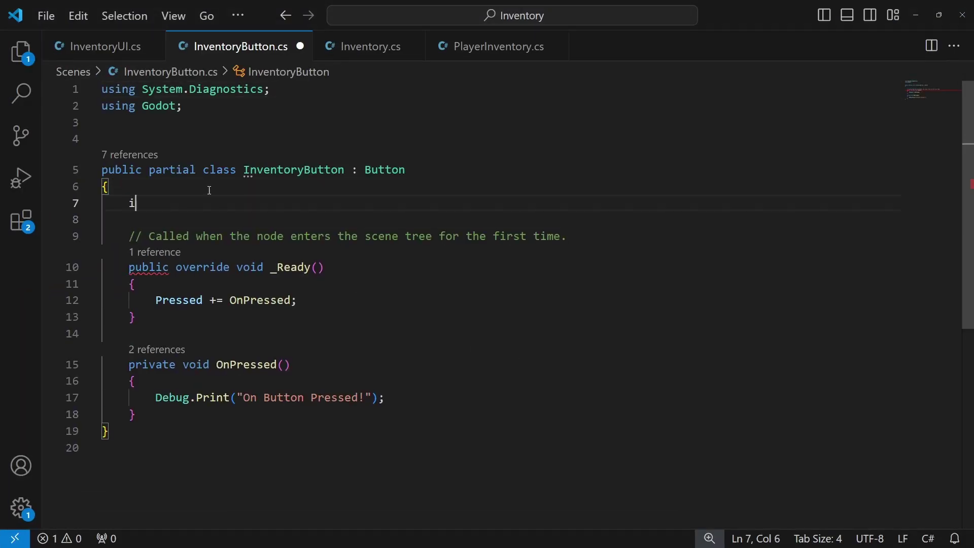
text(int id;)
Step: Append id.ToString() to the printed message in _Ready and save
click(217, 229)
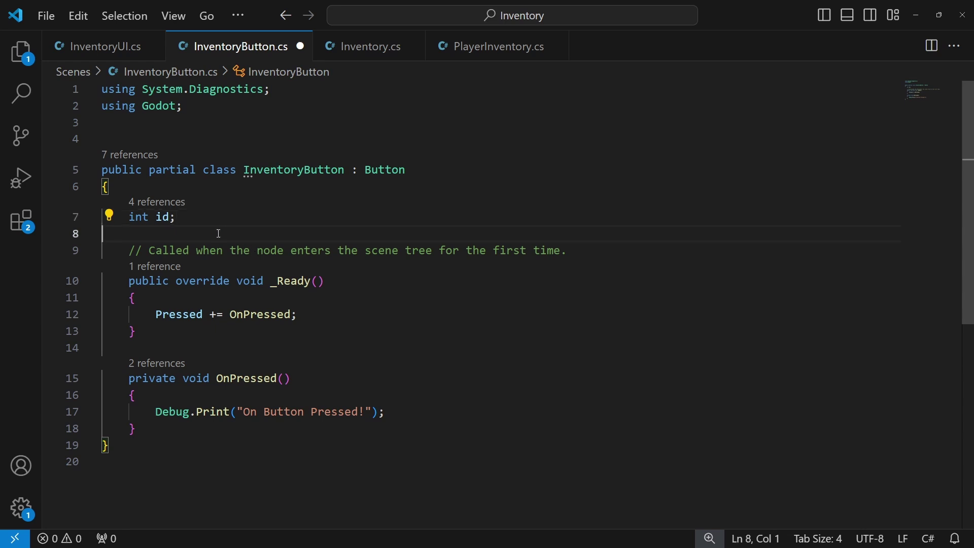
click(153, 331)
click(365, 412)
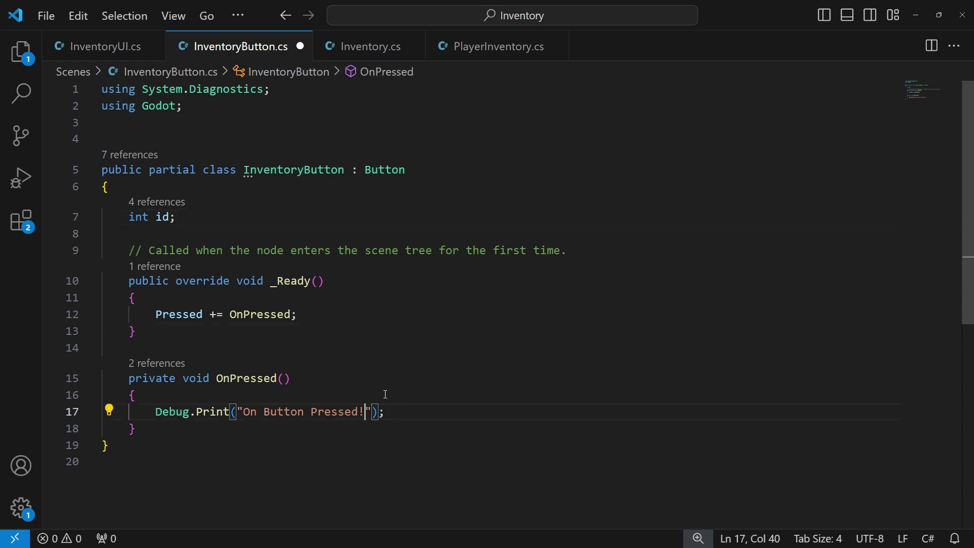
text(" + id.T)
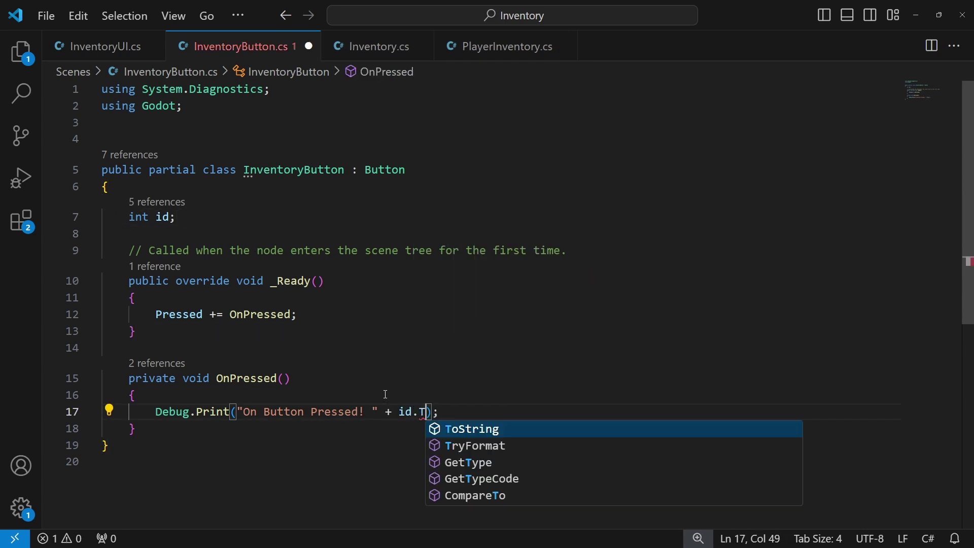
key(Tab)
text(())
key(ctrl+s)
Step: Add a public void Init(int id) method after _Ready
click(367, 333)
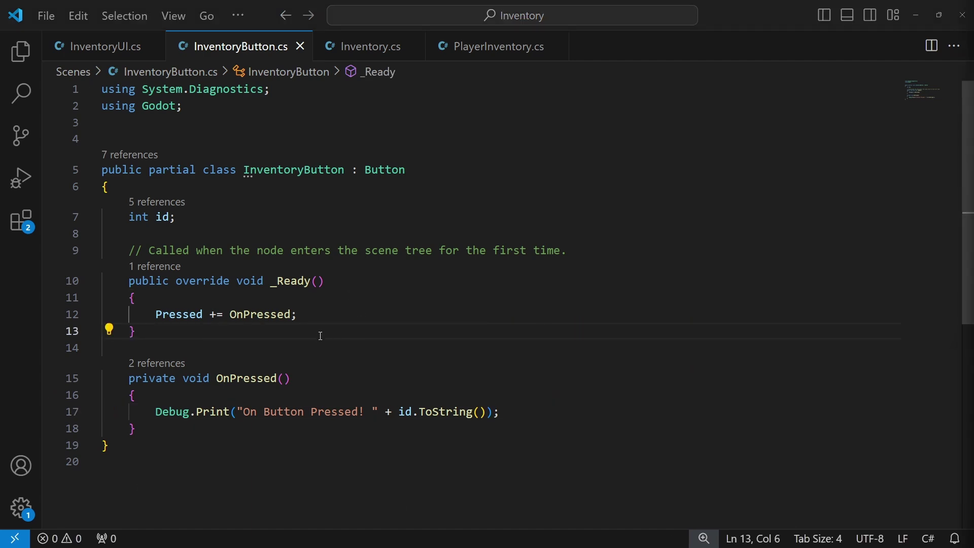
key(Down)
click(231, 332)
key(Return)
key(Return)
text(p)
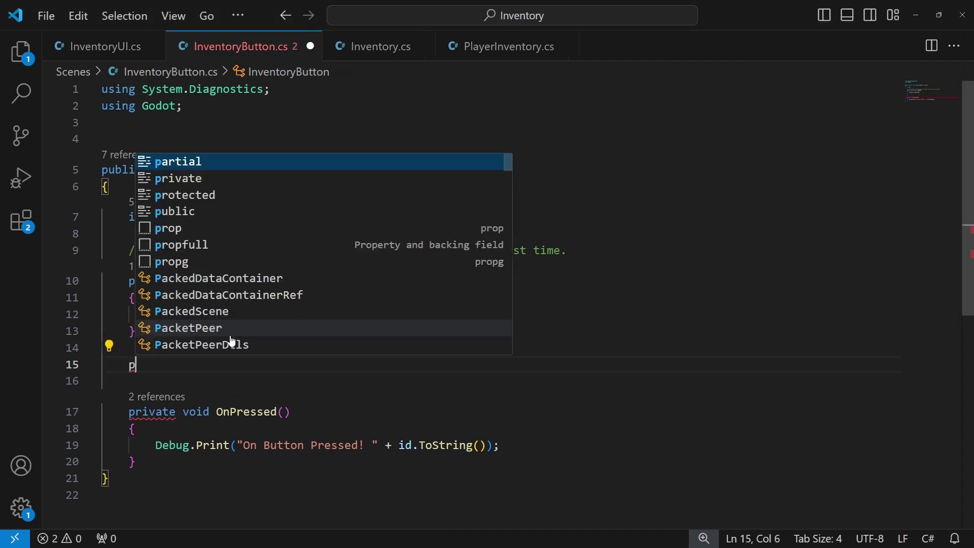
text(ublic void Init)
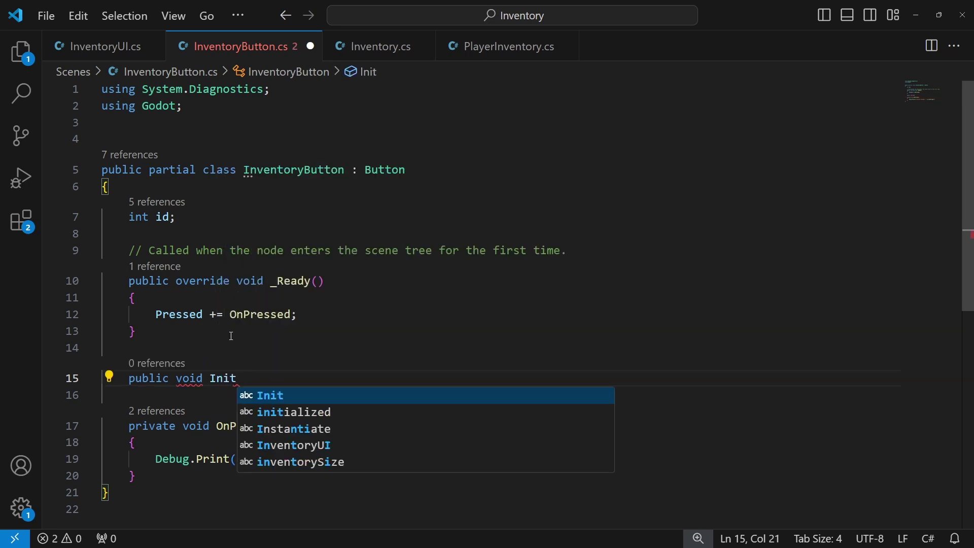
text((int id){)
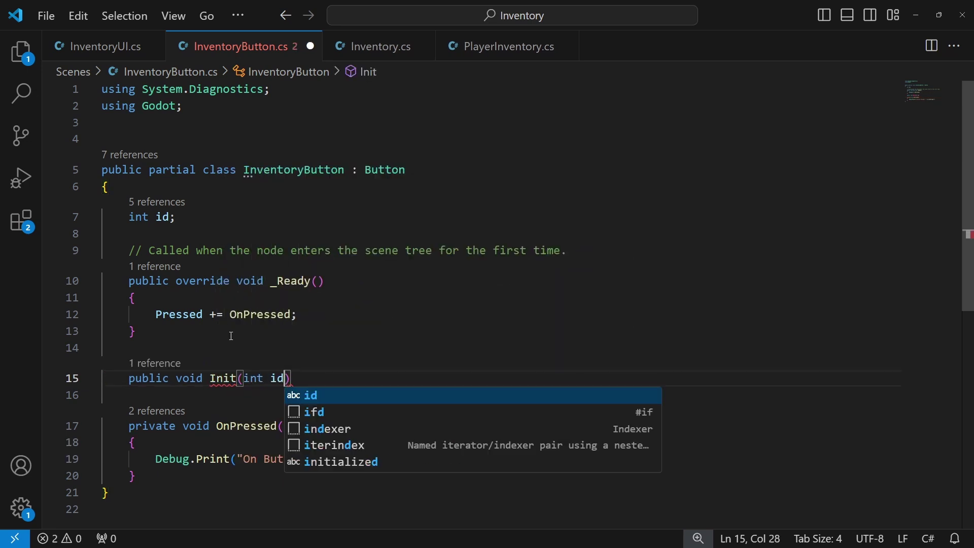
key(Return)
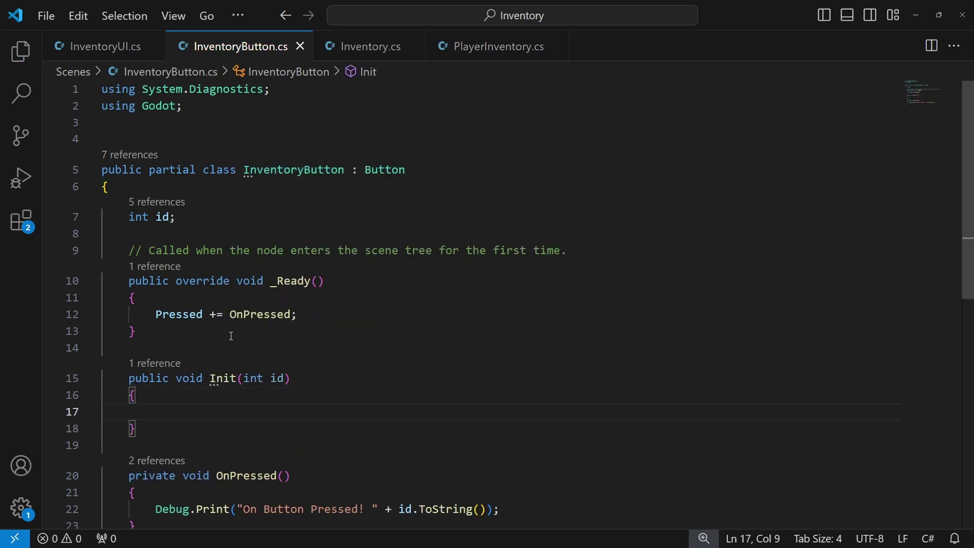
Step: Write this.id = id; inside the Init method body
click(279, 379)
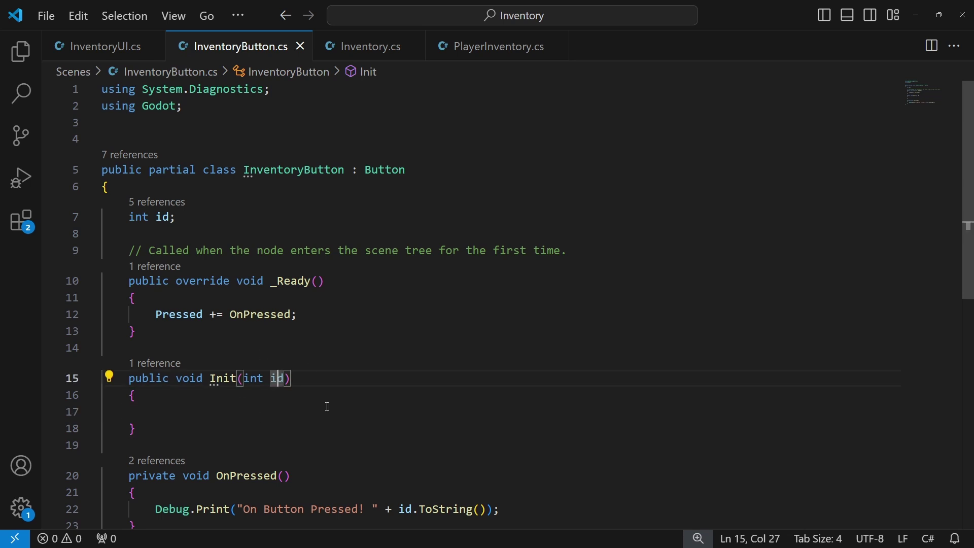
click(158, 216)
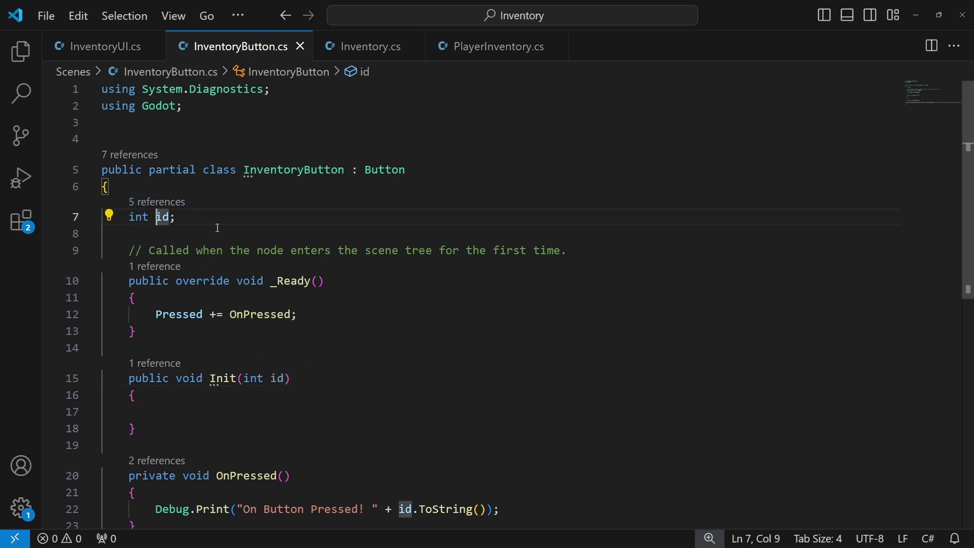
click(190, 411)
text(this.id )
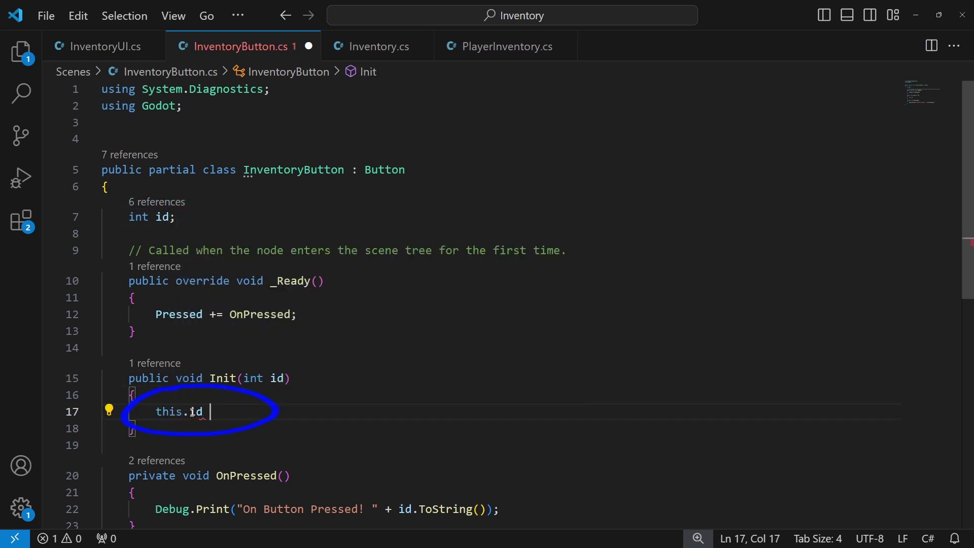
text(= id;)
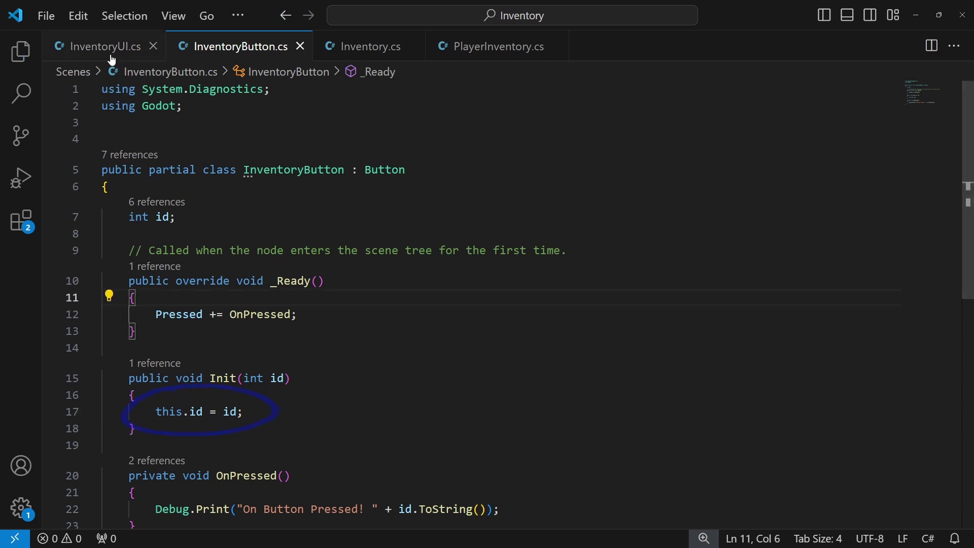
Step: In InventoryUI.cs, after panel.AddChild(button), add 'InventoryButton inventoryButton = (InventoryButton)button;'
click(48, 55)
scroll(334, 242, down, 1)
scroll(315, 372, down, 1)
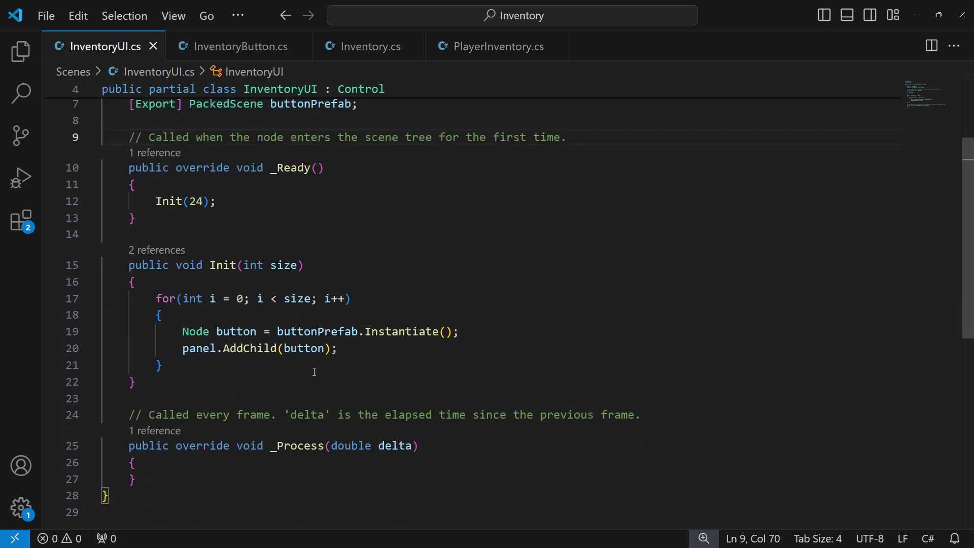
click(475, 355)
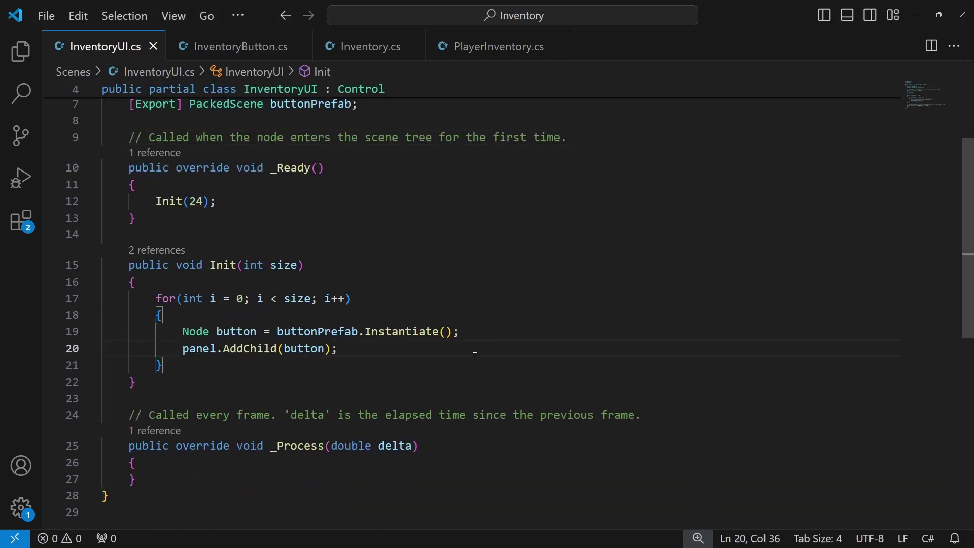
key(Return)
text(InventoryButton)
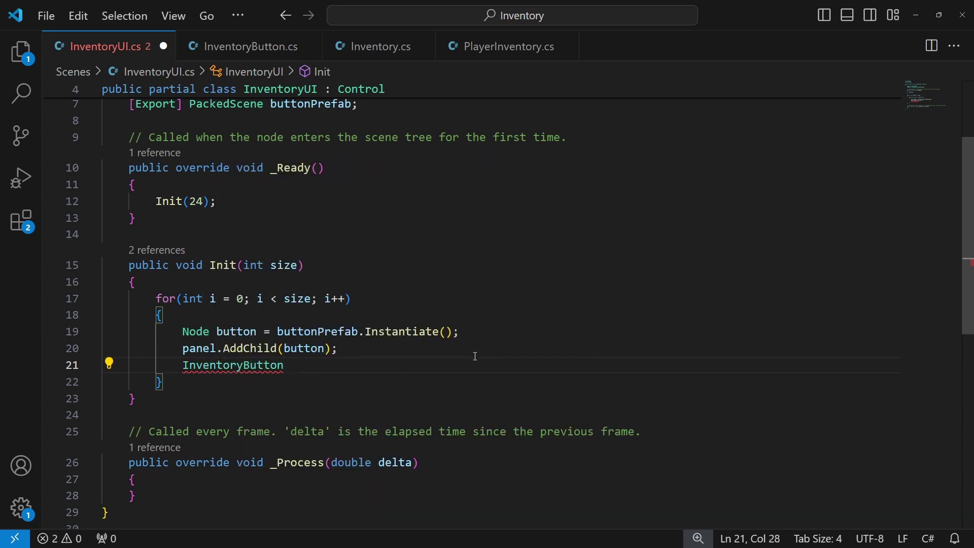
text( inventoryButton = (Inv)
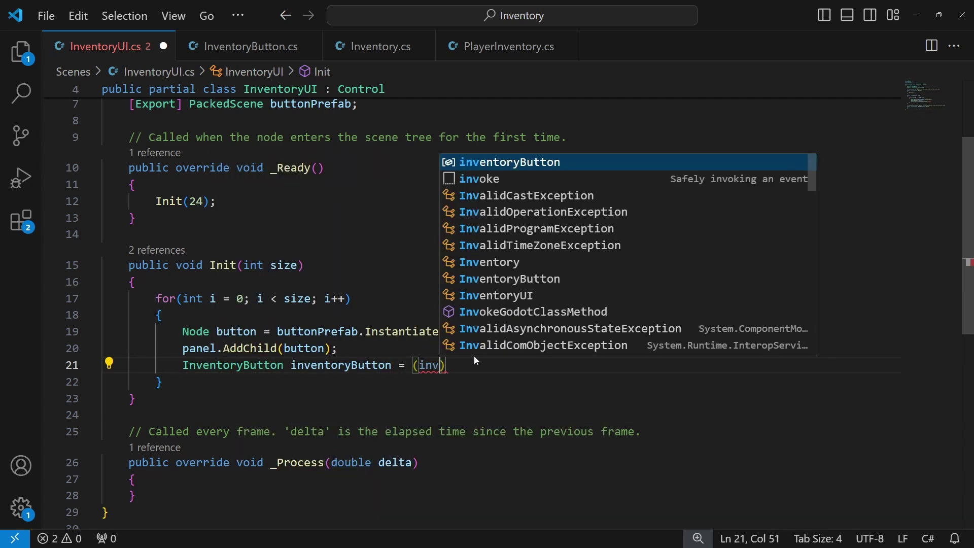
key(Tab)
key(BackSpace)
key(BackSpace)
key(BackSpace)
key(BackSpace)
key(BackSpace)
key(BackSpace)
key(BackSpace)
key(BackSpace)
key(BackSpace)
key(BackSpace)
key(BackSpace)
key(BackSpace)
key(BackSpace)
key(BackSpace)
key(BackSpace)
text(inven)
key(Tab)
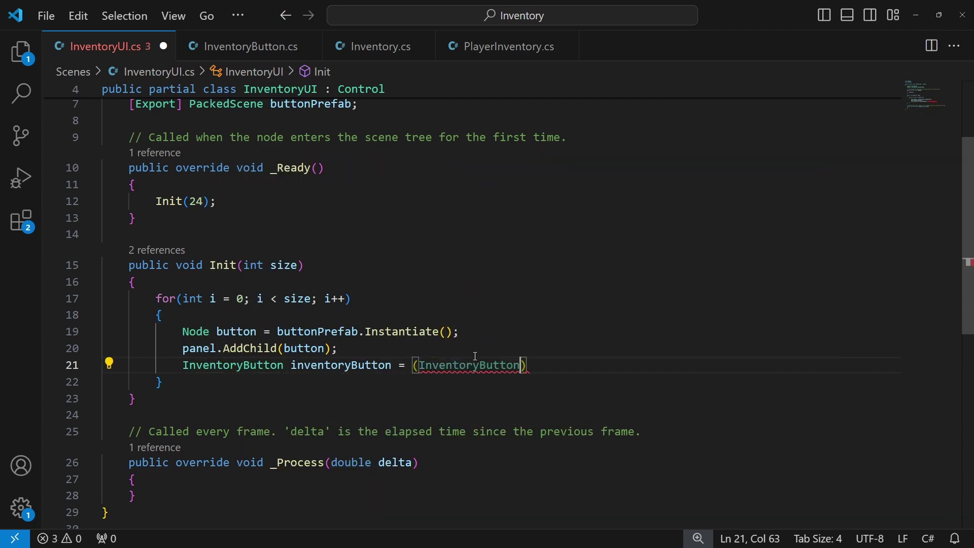
text()button;)
Step: On the next line, add 'inventoryButton.Init(i);' to pass the slot index
key(Return)
text(inve)
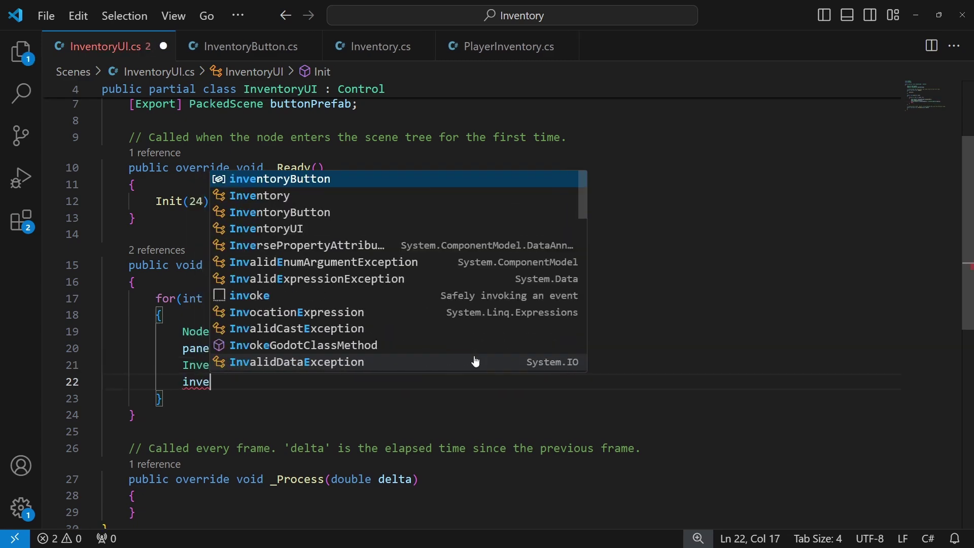
key(Tab)
text(.I)
key(Tab)
text((i);)
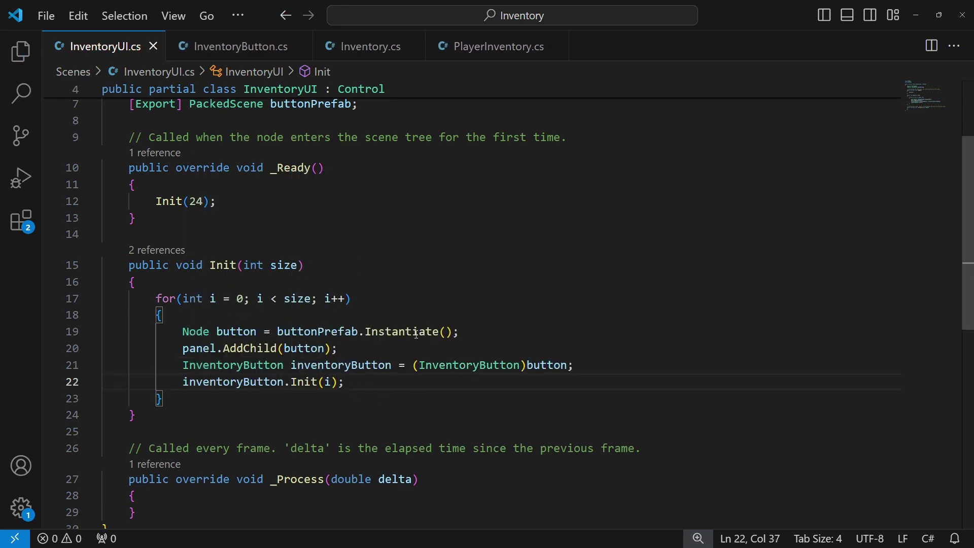
Step: Back in Godot, build the .NET project and run the game
click(918, 16)
click(832, 22)
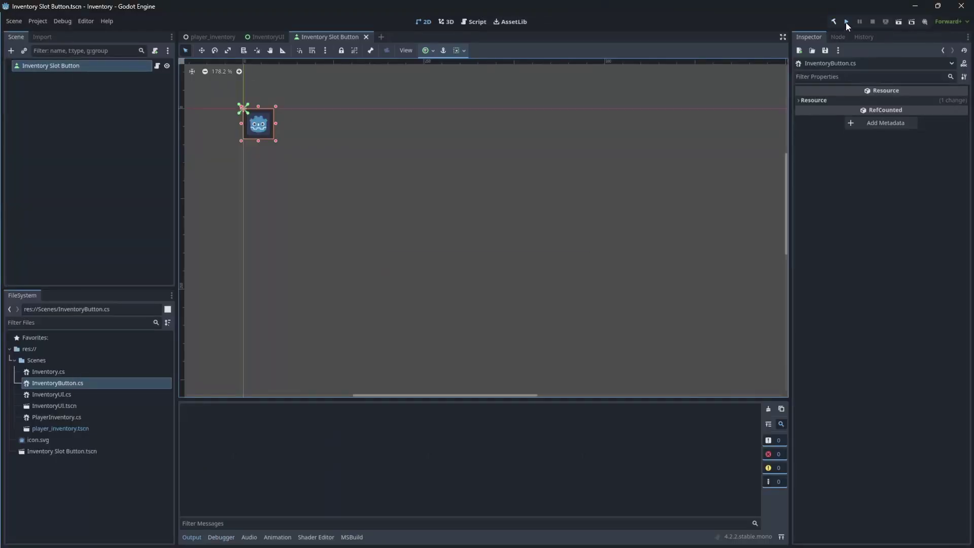
click(846, 22)
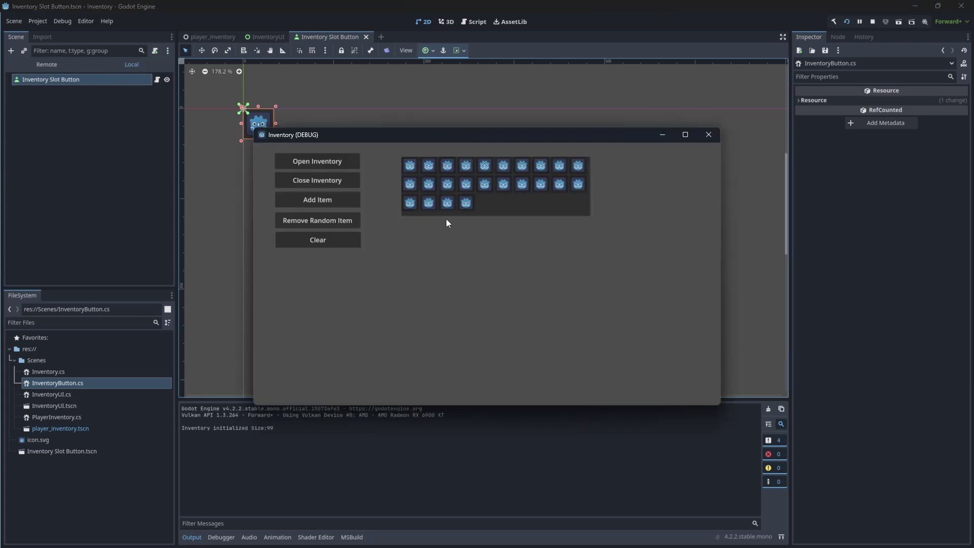
Step: Press slots 0, 2, 5, 8, 18, 16, 13, 11, 23 and many others, checking their printed ids
click(413, 168)
click(446, 168)
click(498, 169)
click(554, 170)
click(561, 184)
click(523, 185)
click(465, 185)
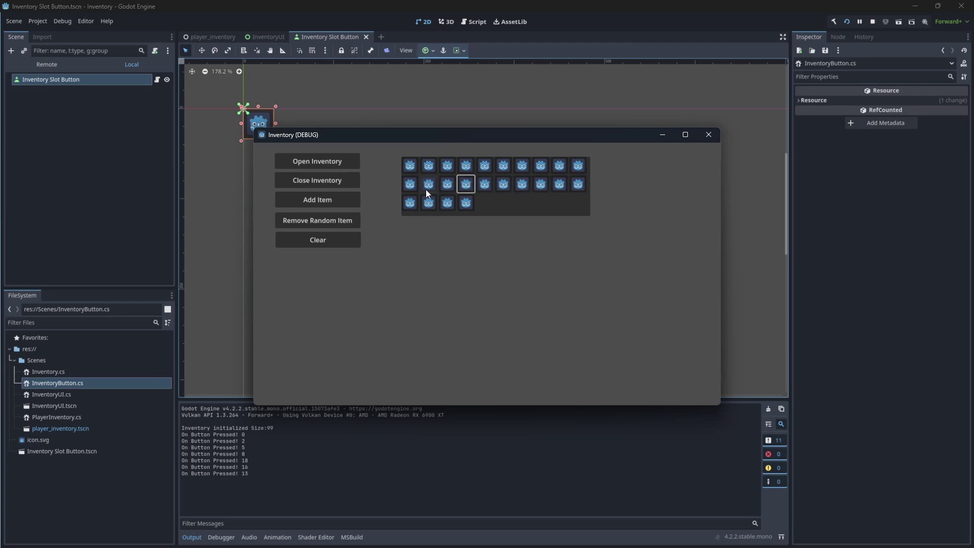
click(429, 185)
click(466, 203)
click(448, 202)
click(430, 202)
click(410, 202)
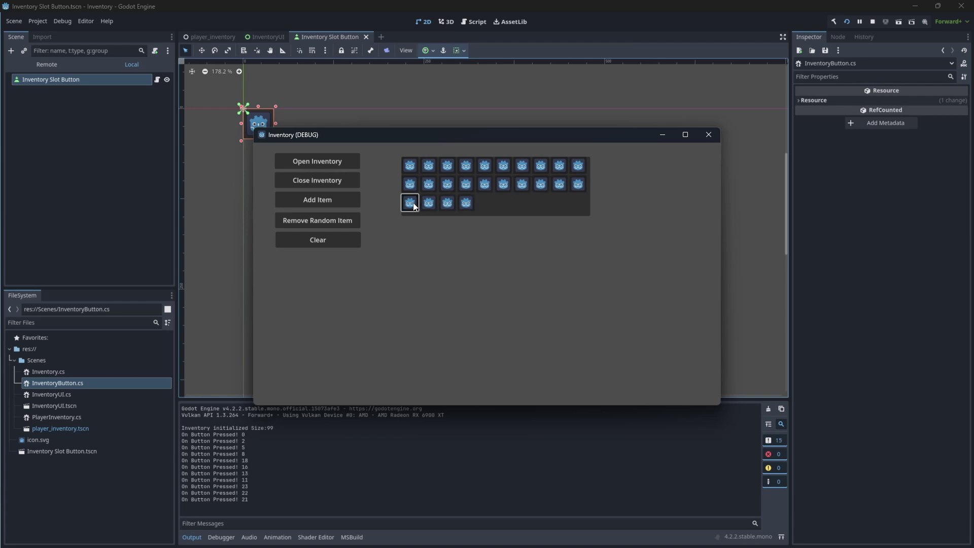
click(411, 166)
click(429, 167)
click(467, 167)
click(522, 167)
click(541, 167)
click(522, 184)
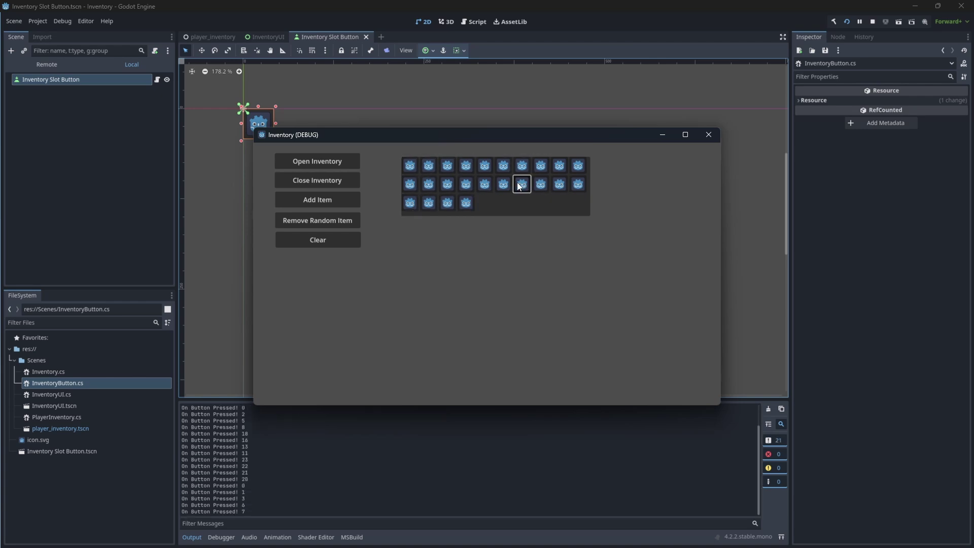
click(447, 184)
click(429, 183)
click(428, 203)
Step: Restart the game with F5 and press slots 0, 2, 5, 8, 18, 16 and 13
key(F5)
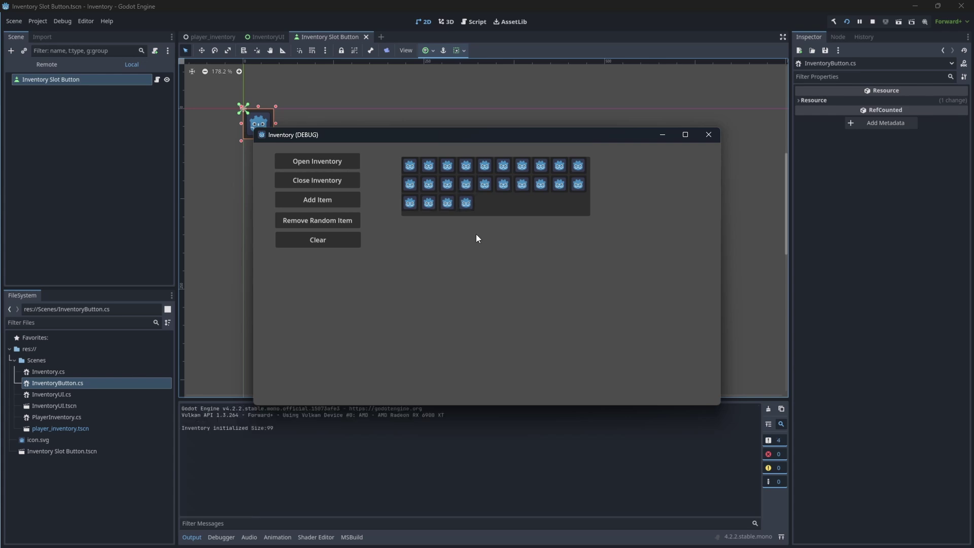
click(412, 168)
click(447, 167)
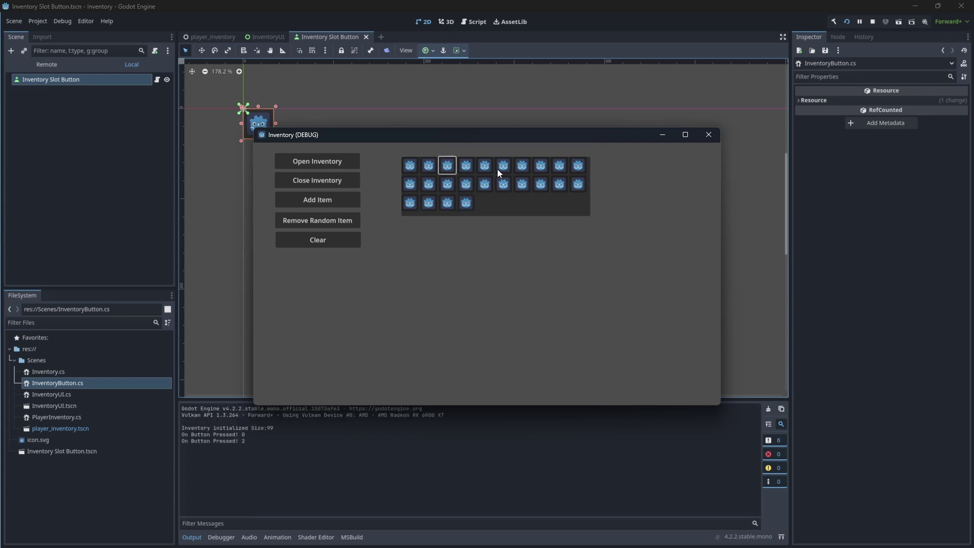
click(502, 167)
click(559, 167)
click(560, 183)
click(522, 183)
click(466, 184)
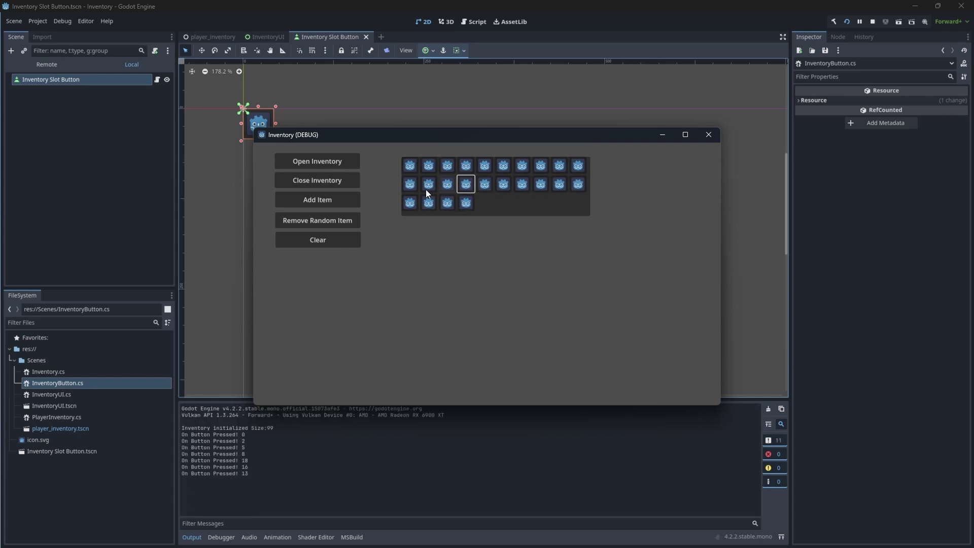
Step: Press slots 11, 23, 22, 21, 20, 0, 1, 3, 6 and 7 to print their ids
click(428, 185)
click(472, 203)
click(450, 202)
click(429, 203)
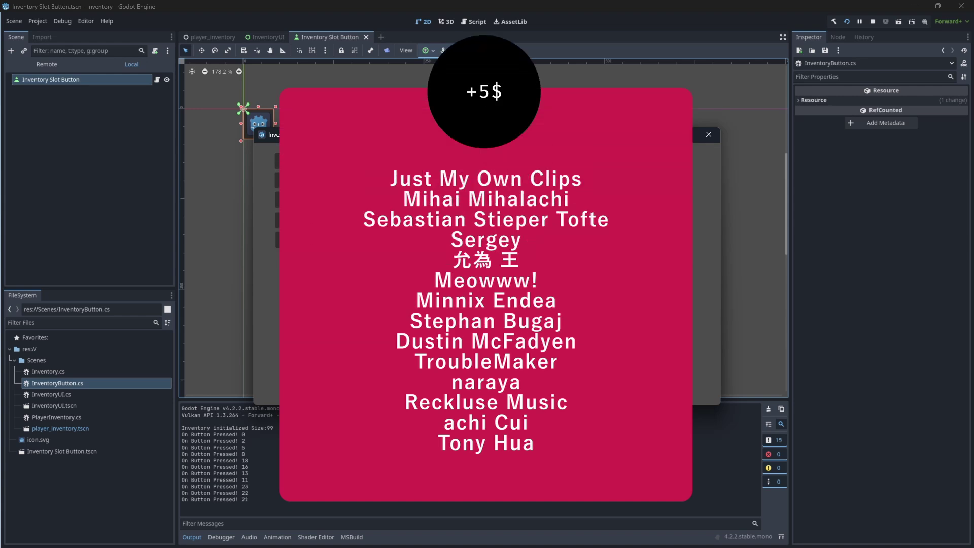
click(410, 203)
click(412, 167)
click(430, 167)
click(468, 168)
click(524, 168)
click(542, 168)
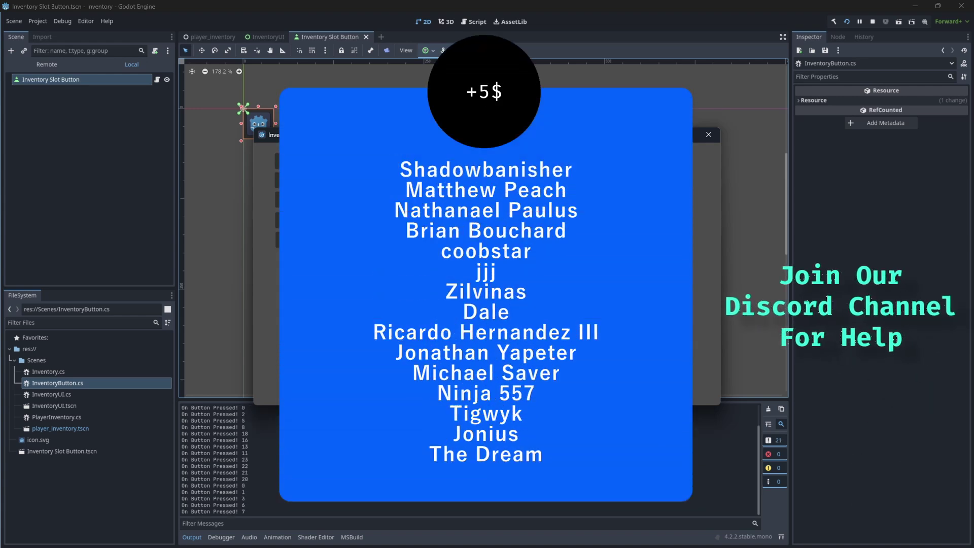
Step: Press slots 12, 11, 21, 22, 13 and 16, then close the game window
click(447, 183)
click(429, 183)
click(429, 203)
click(450, 203)
click(466, 183)
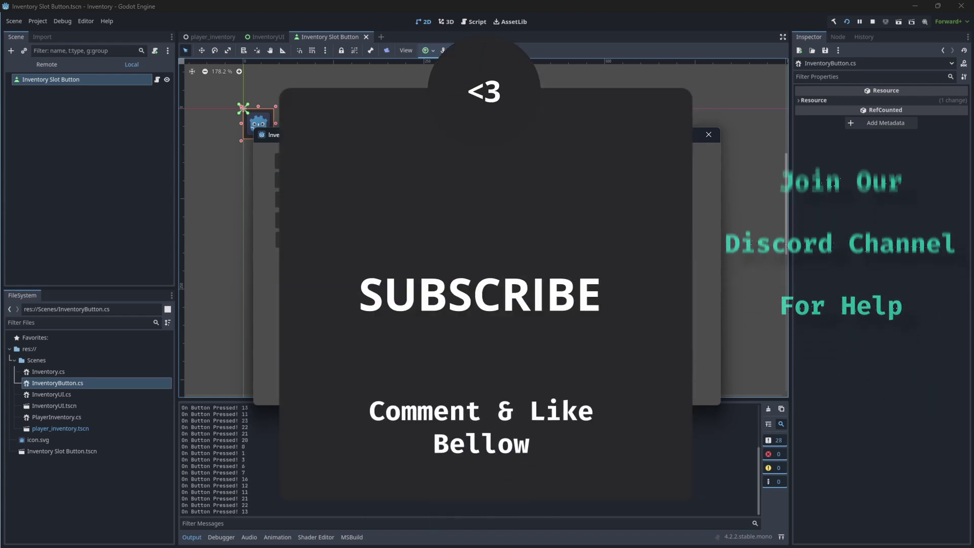
click(522, 183)
click(708, 135)
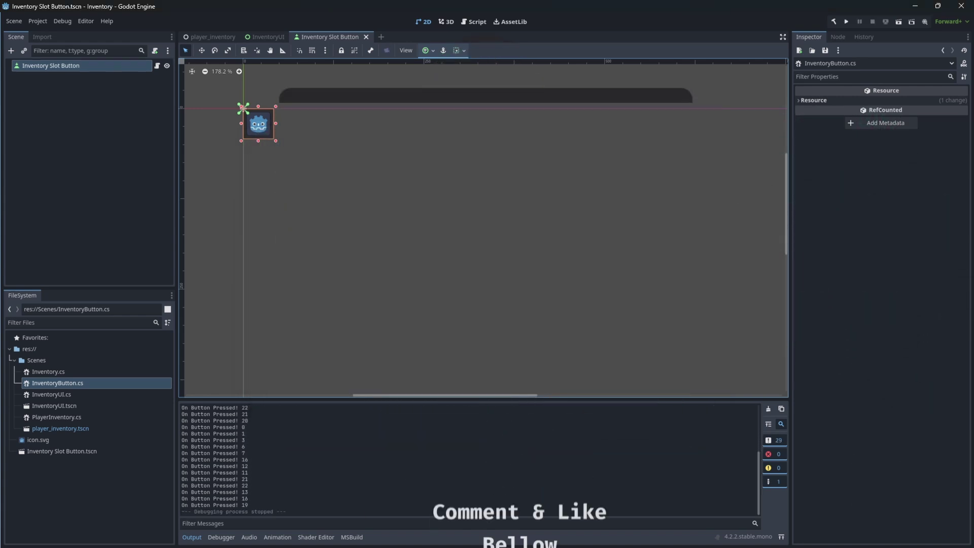